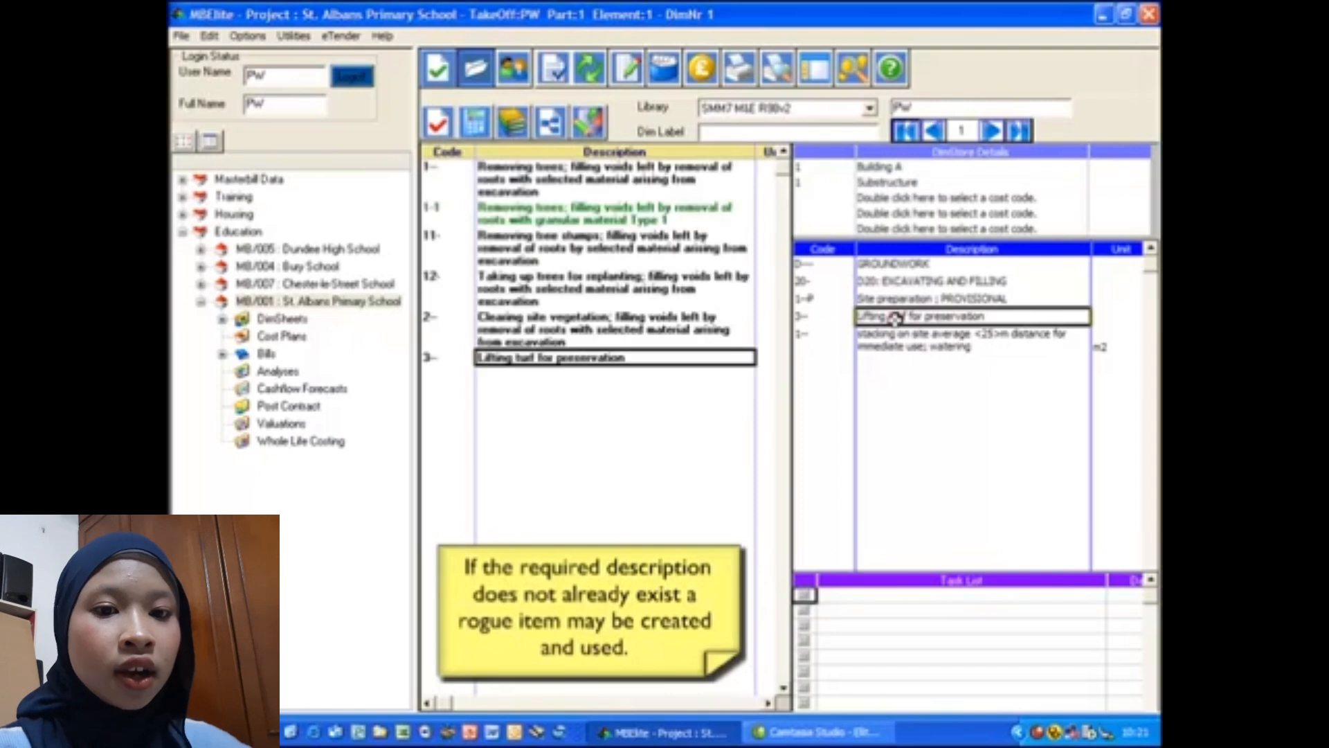
# - Create a copy of the "Lifting turf for preservation" library item and give it the code 3-1
pyautogui.rightClick(543, 360)
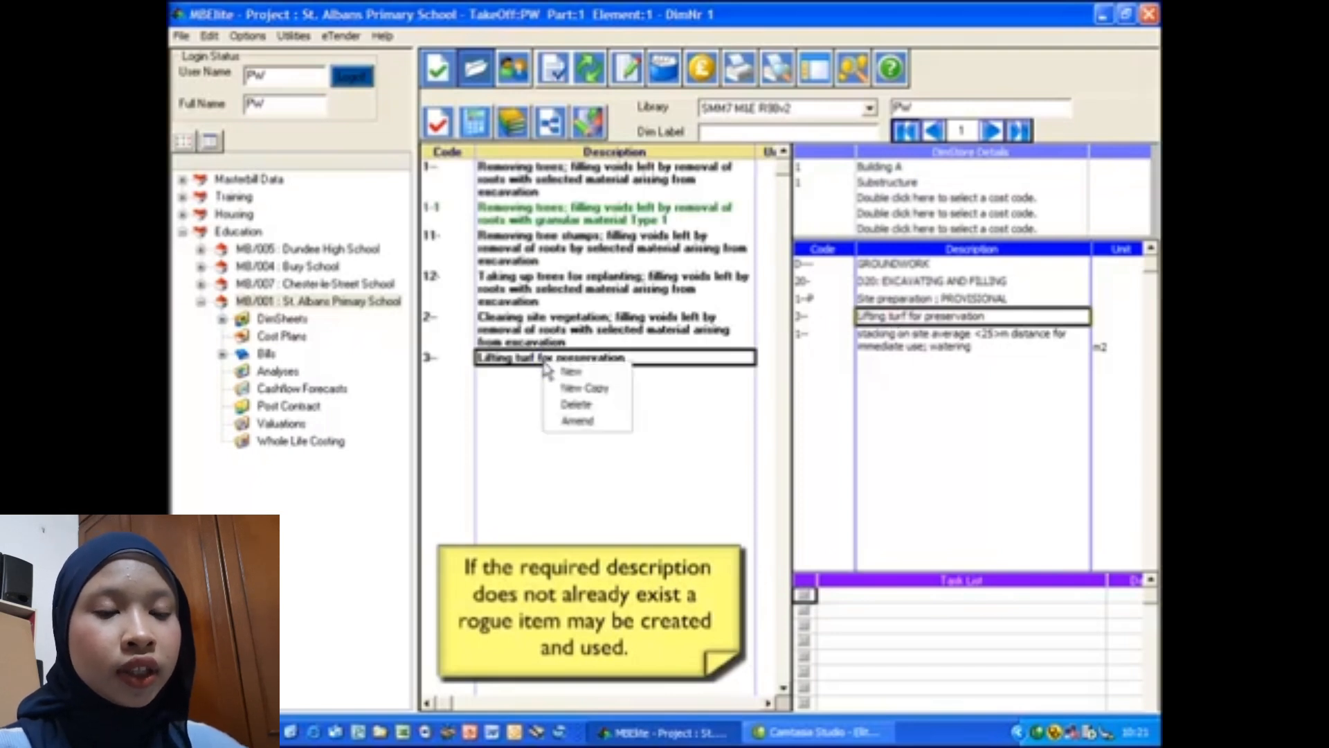
pyautogui.click(568, 386)
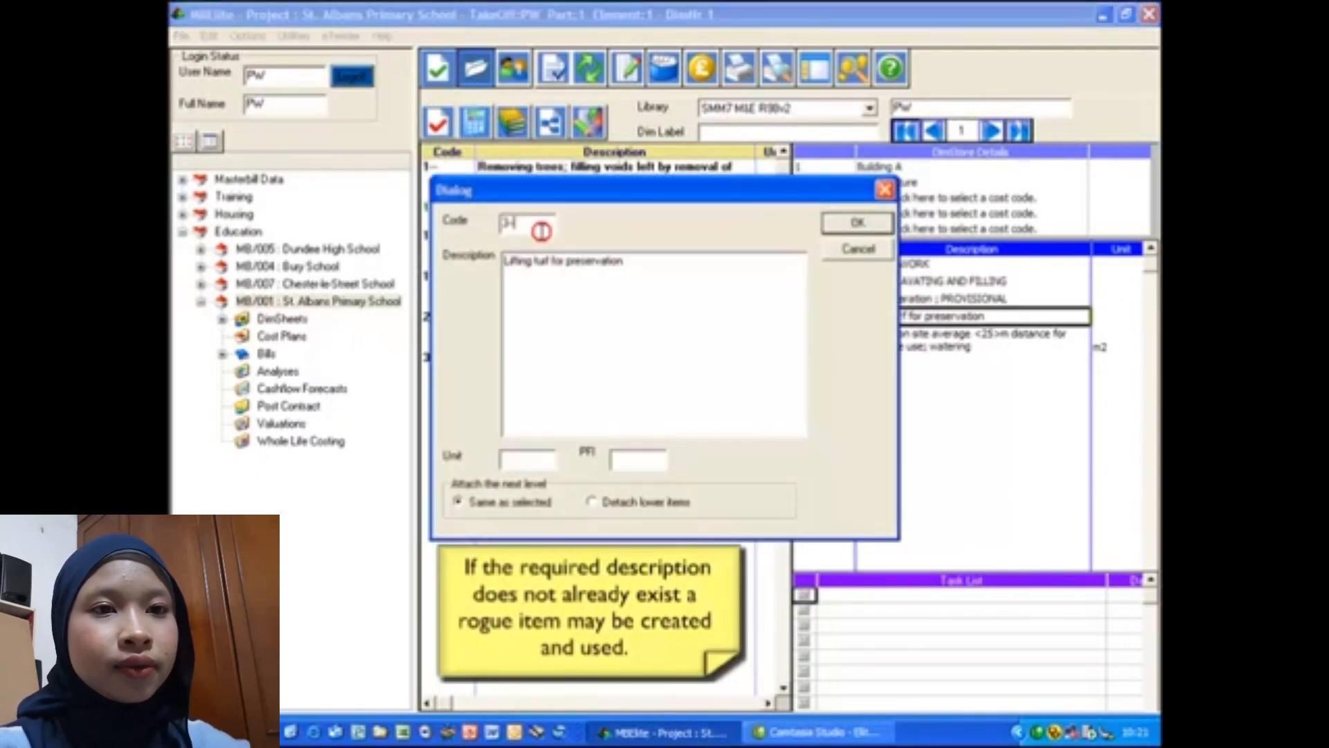
pyautogui.write('1')
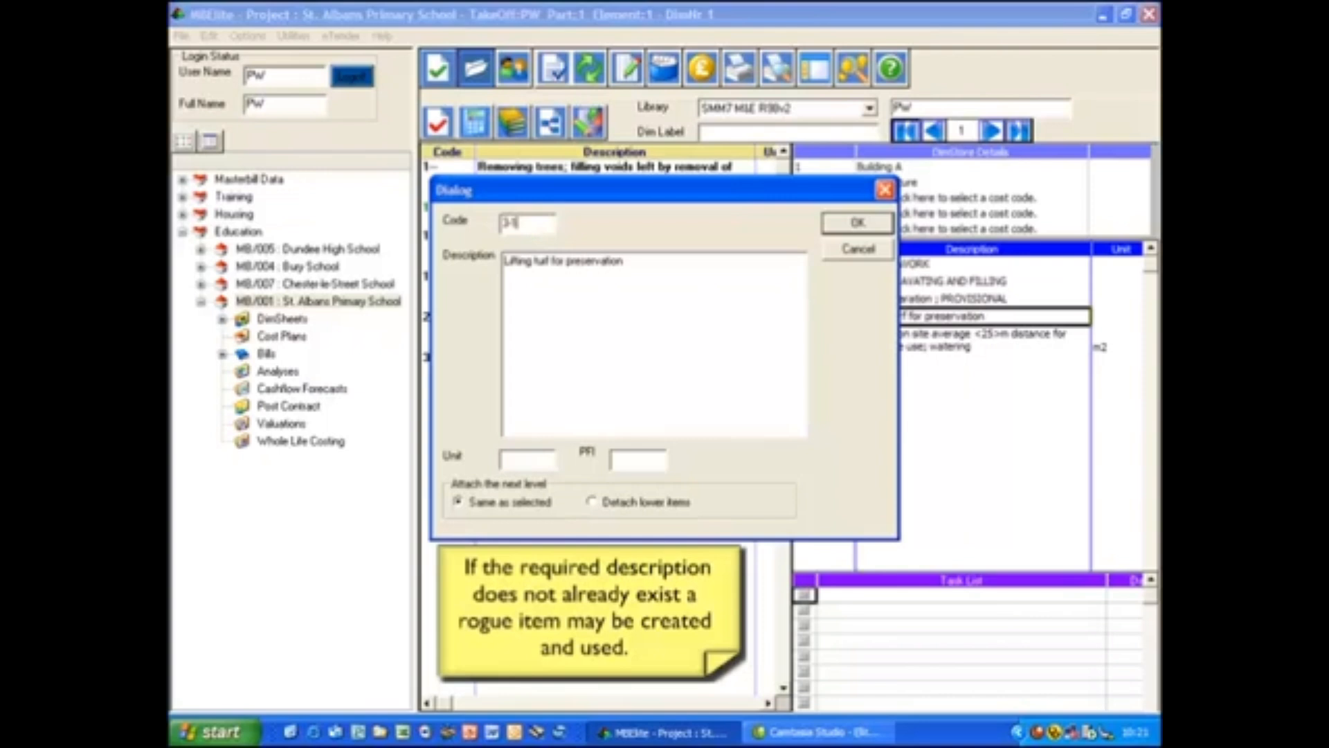
# - Extend the copied item's description to "Lifting turf for preservation, as defined on Drawing 123/01A" and save the rogue item
pyautogui.click(626, 262)
pyautogui.write(', as defined on Drawing')
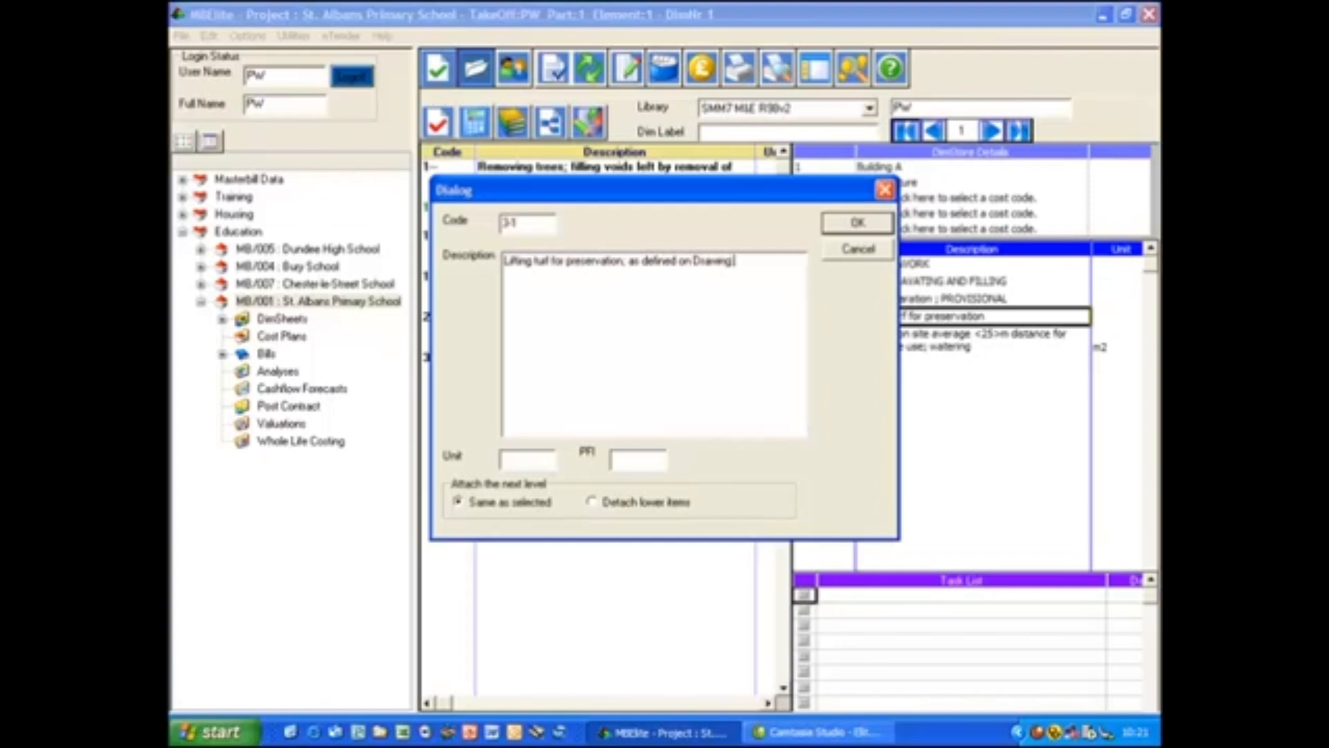
pyautogui.write(' 123/01A')
pyautogui.click(839, 225)
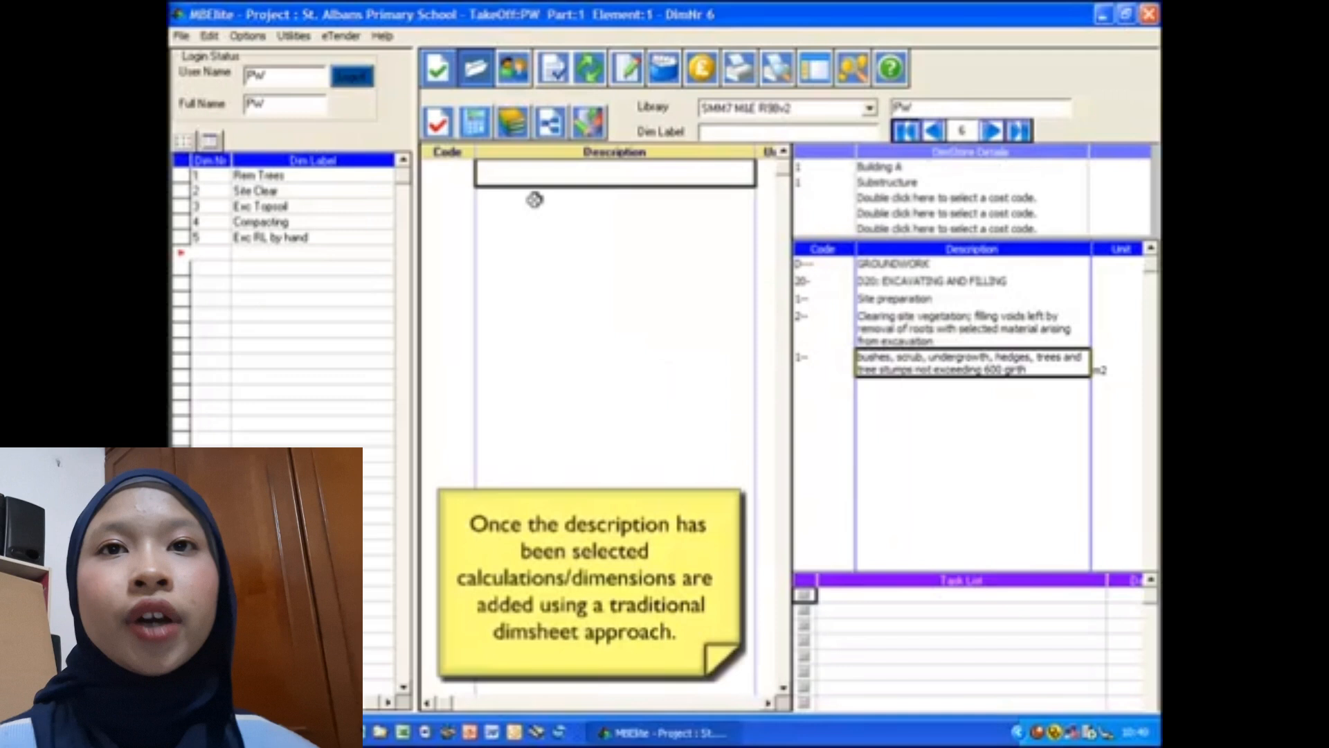
# - Open the calculations sheet for the site vegetation clearing item and enter the dimensions 10 by 5.2
pyautogui.click(474, 128)
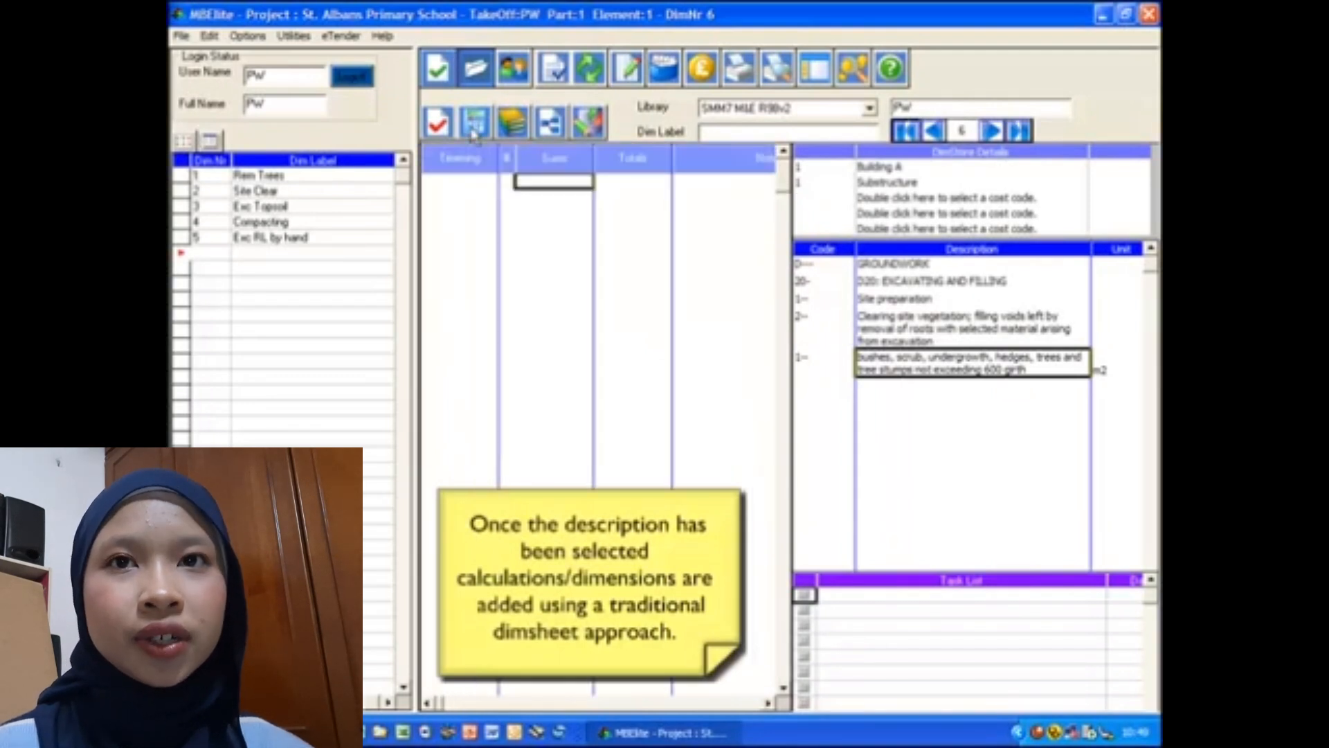
pyautogui.write('10')
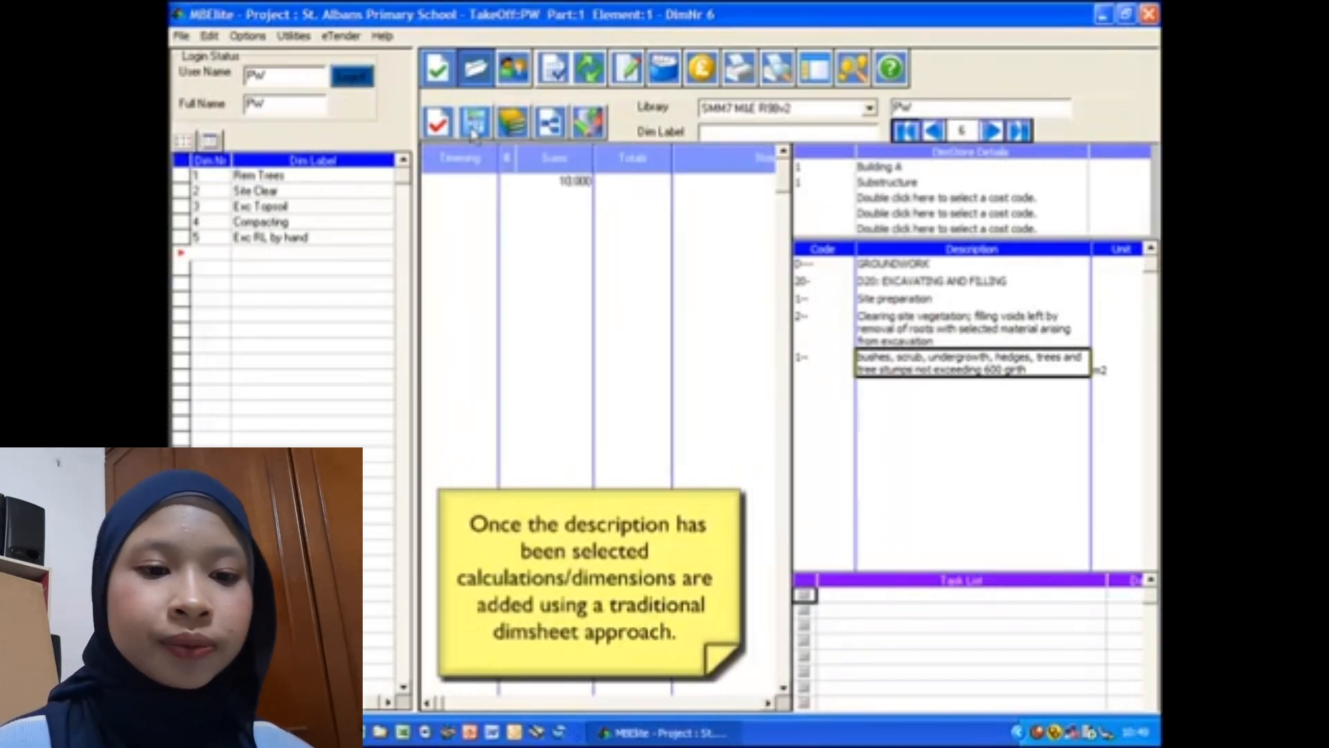
pyautogui.press('Return')
pyautogui.write('5.2')
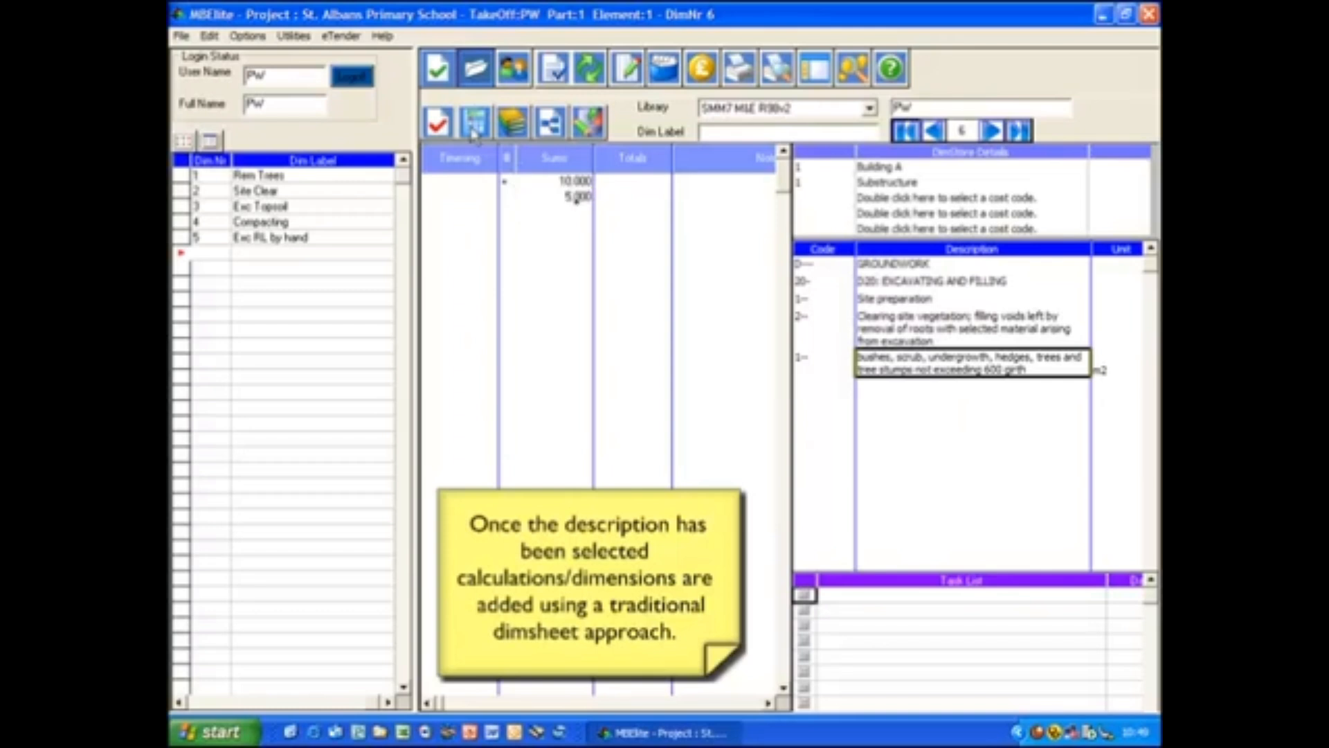
pyautogui.press('Return')
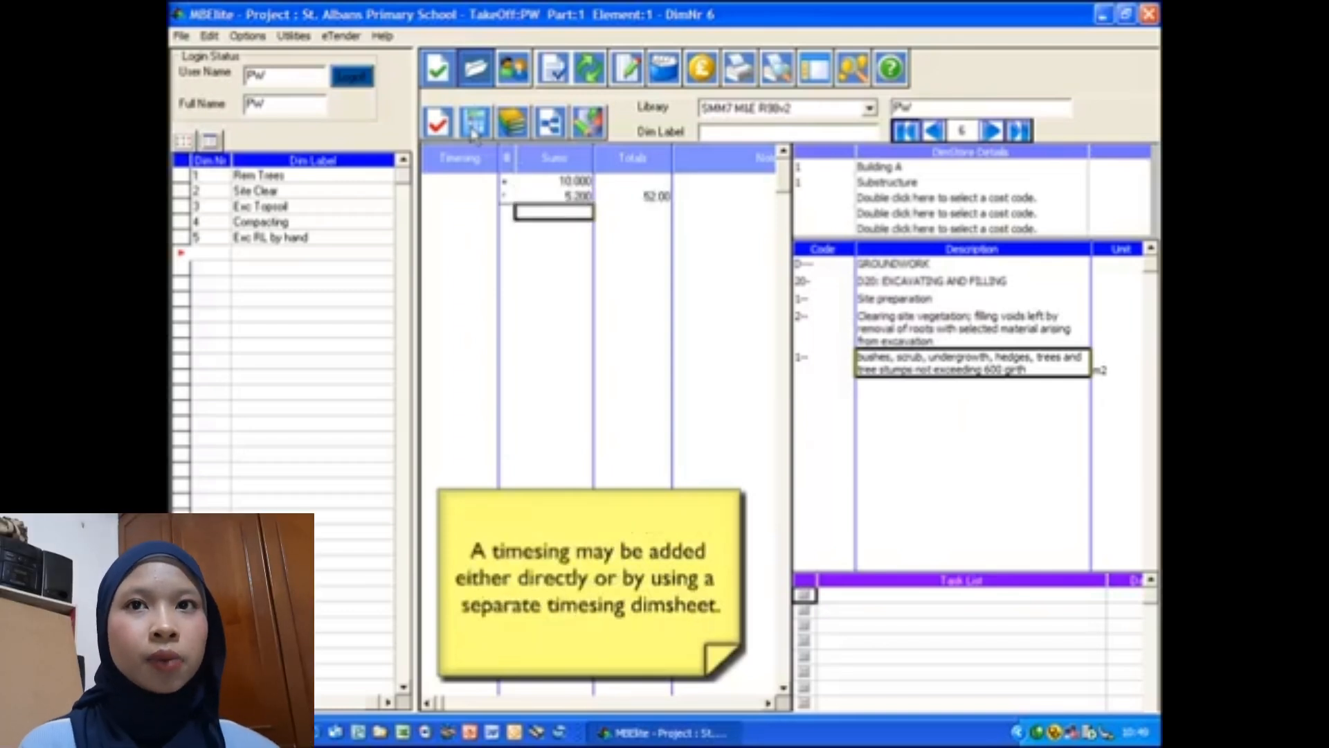
# - Add a second calculation of 3 by 4 with a timesing of 2, using the separate timesing dimsheet
pyautogui.click(473, 134)
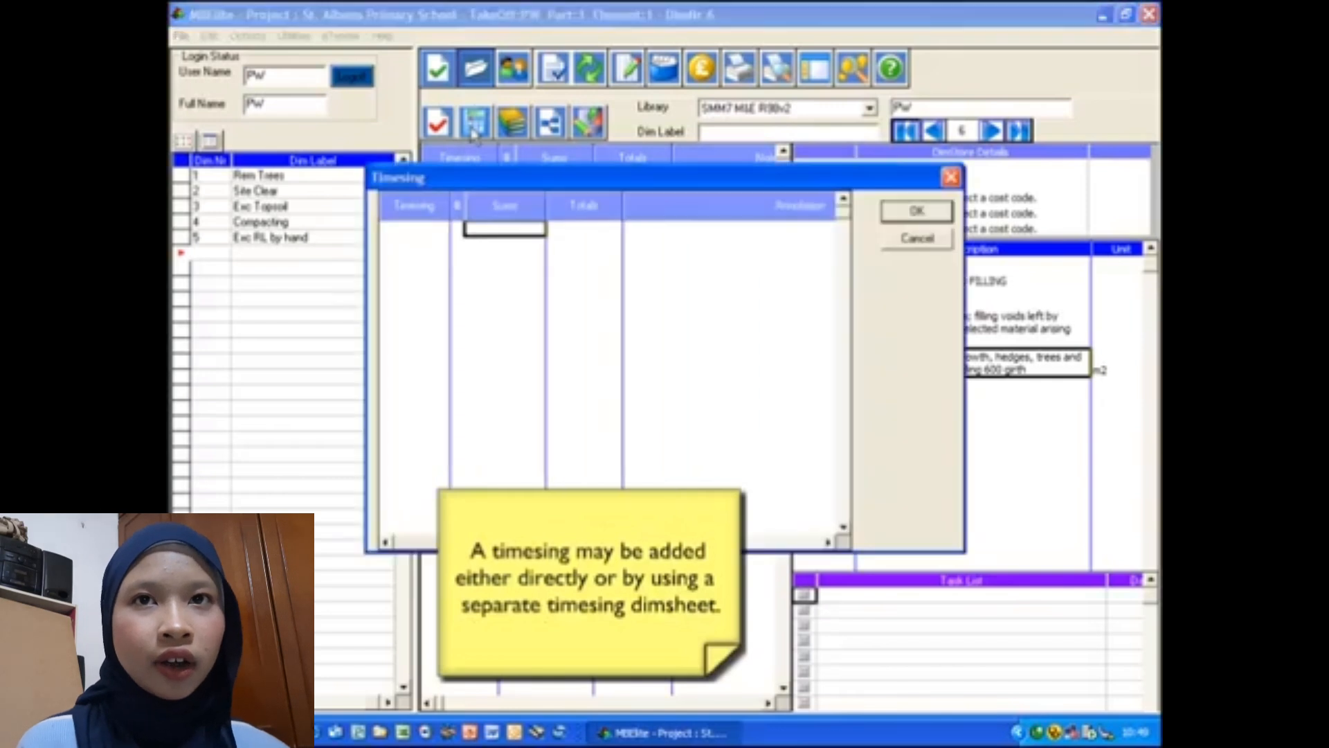
pyautogui.write('2')
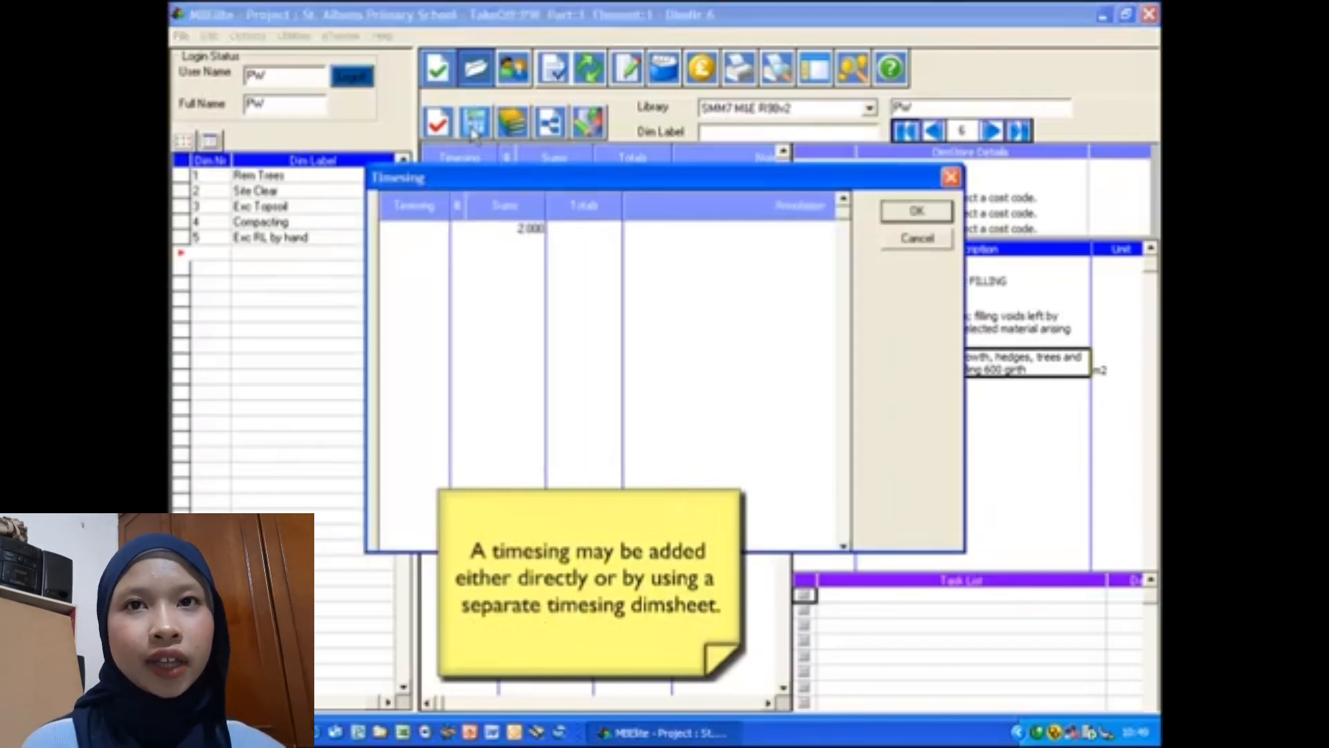
pyautogui.press('Return')
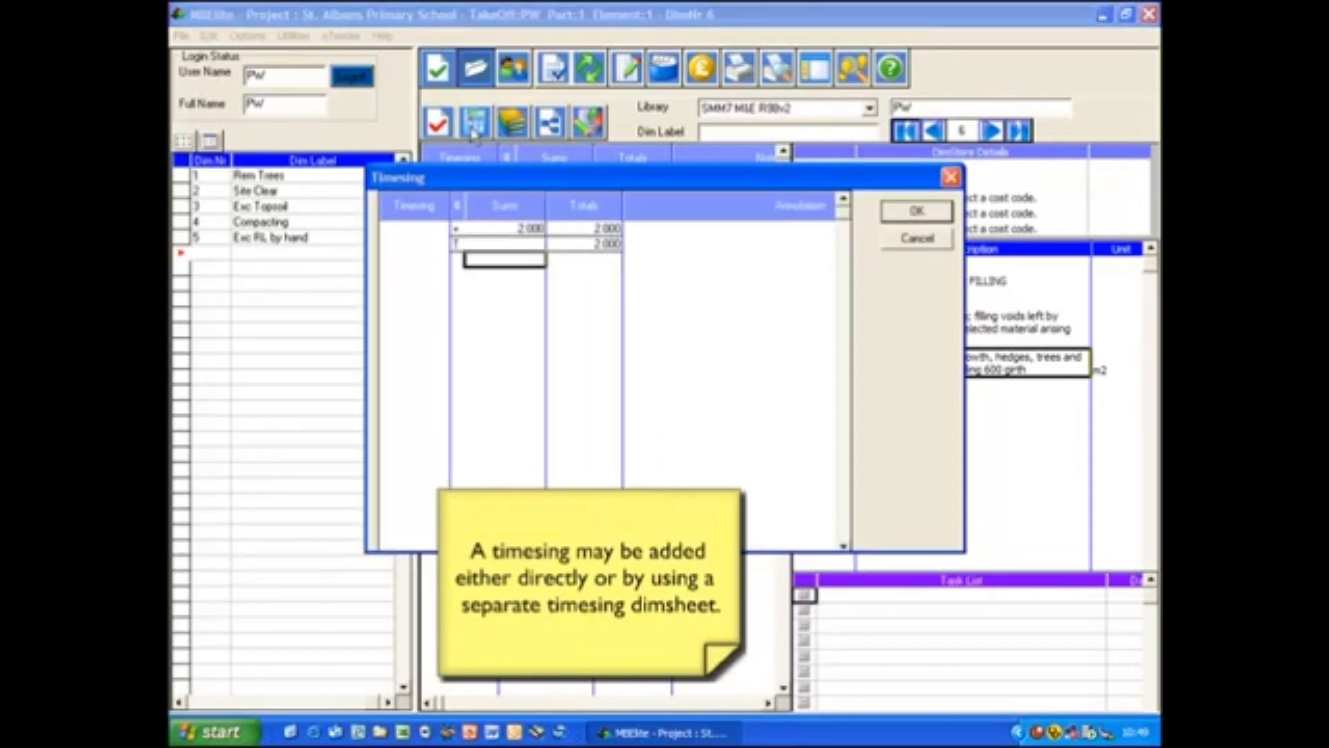
pyautogui.press('Return')
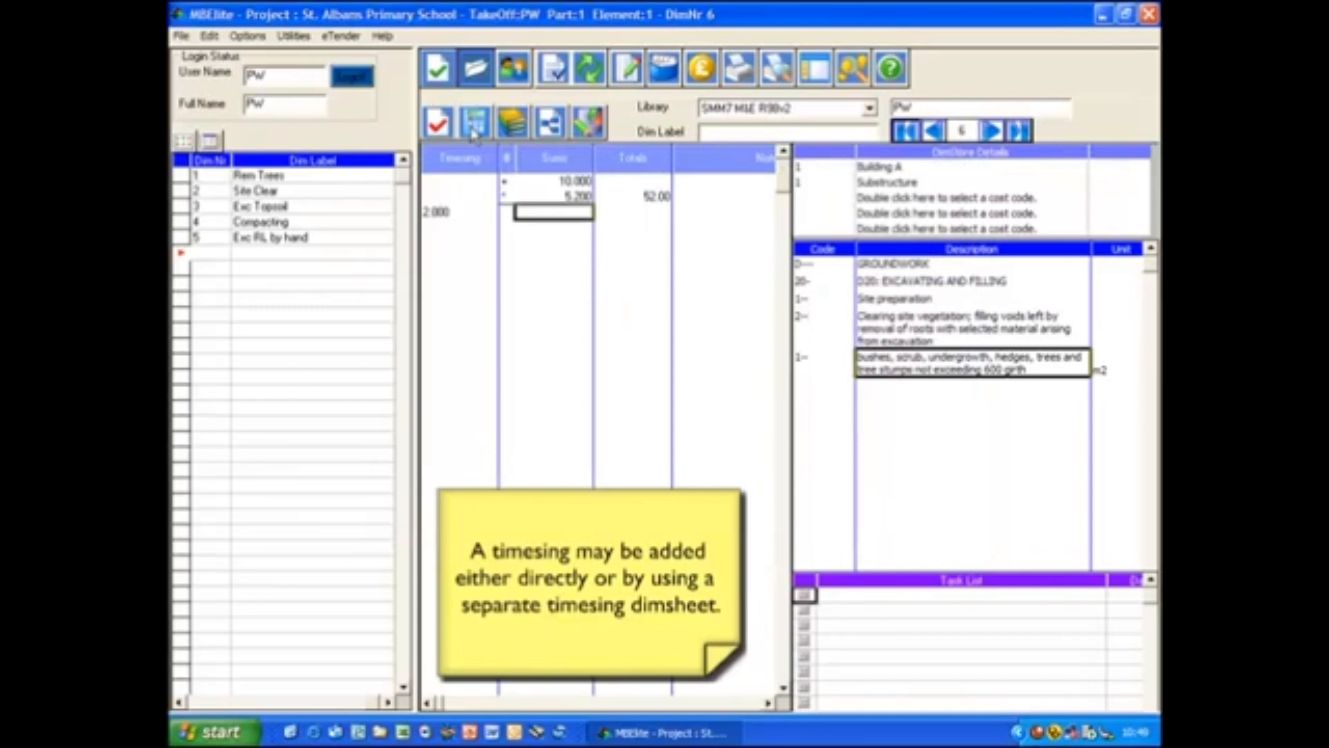
pyautogui.write('3')
pyautogui.press('Return')
pyautogui.write('4')
pyautogui.press('Return')
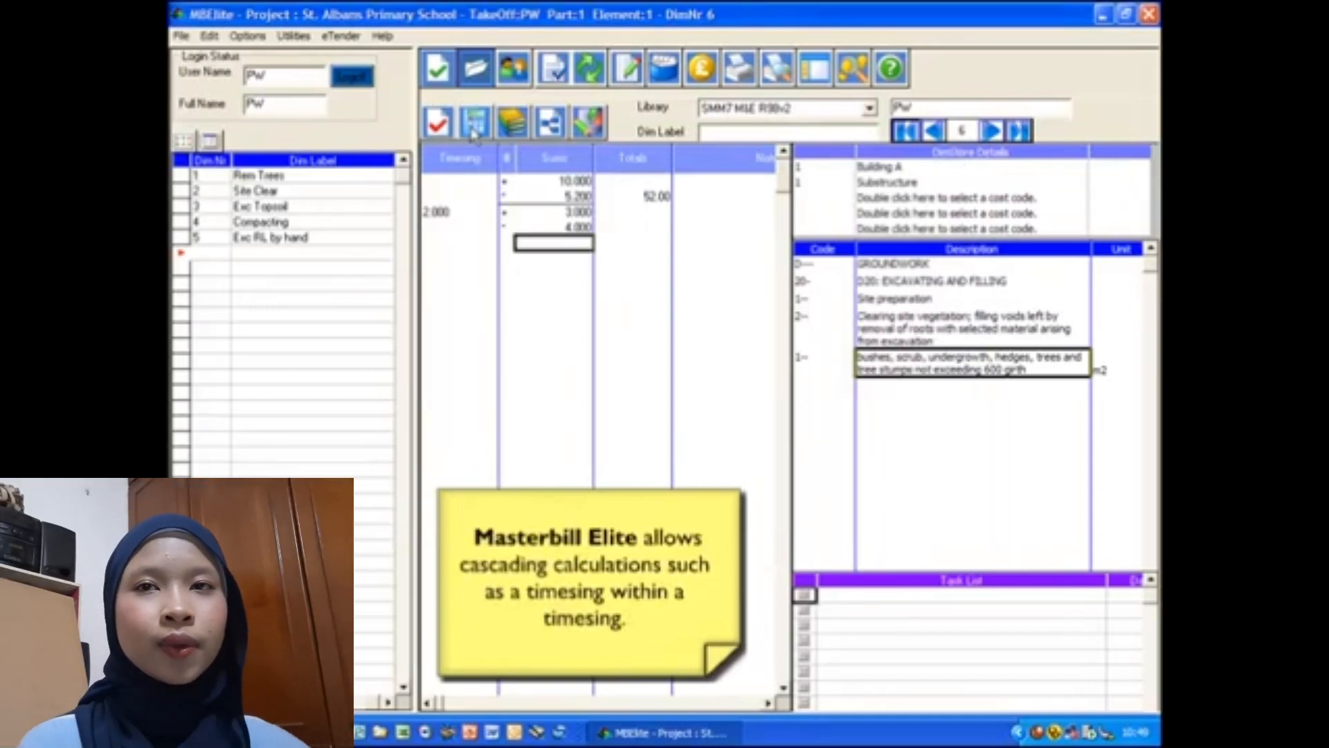
pyautogui.press('Return')
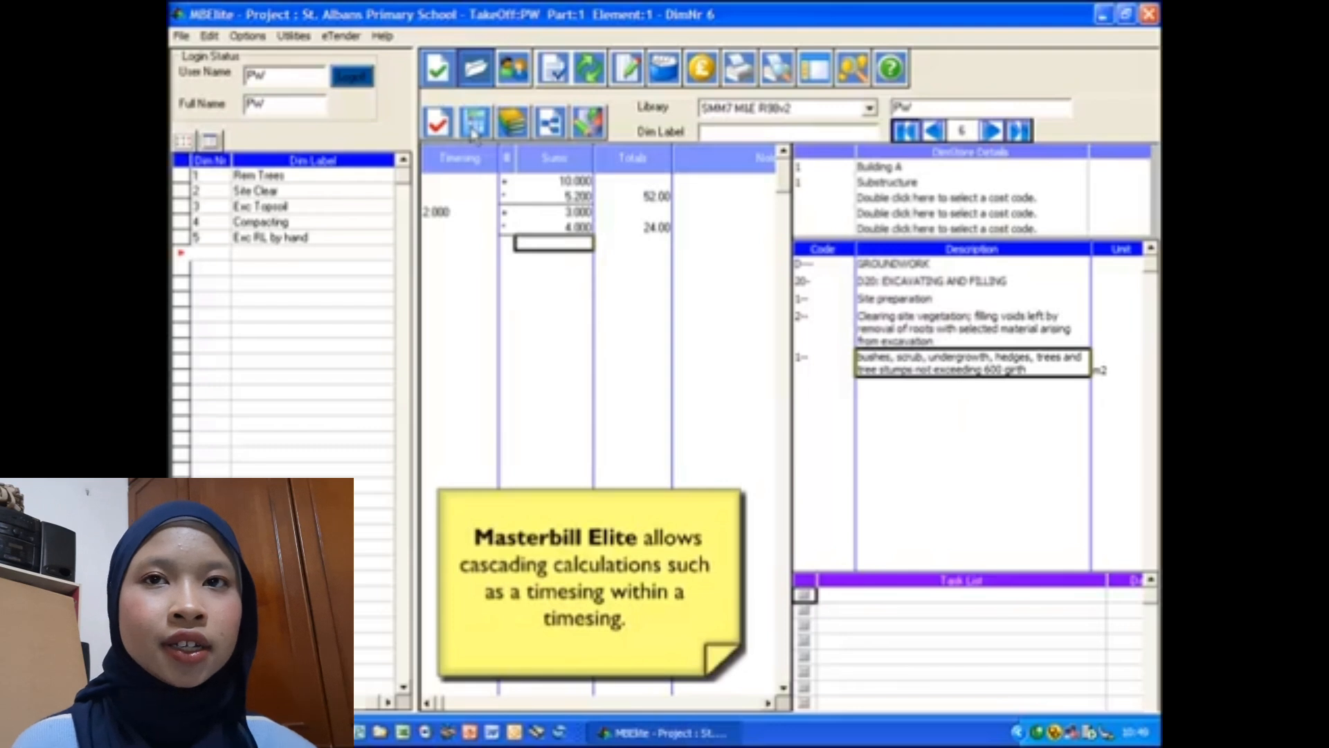
# - Build a cascading timesing for the third calculation by timesing 2 by 3 within the timesing dimsheet
pyautogui.click(475, 128)
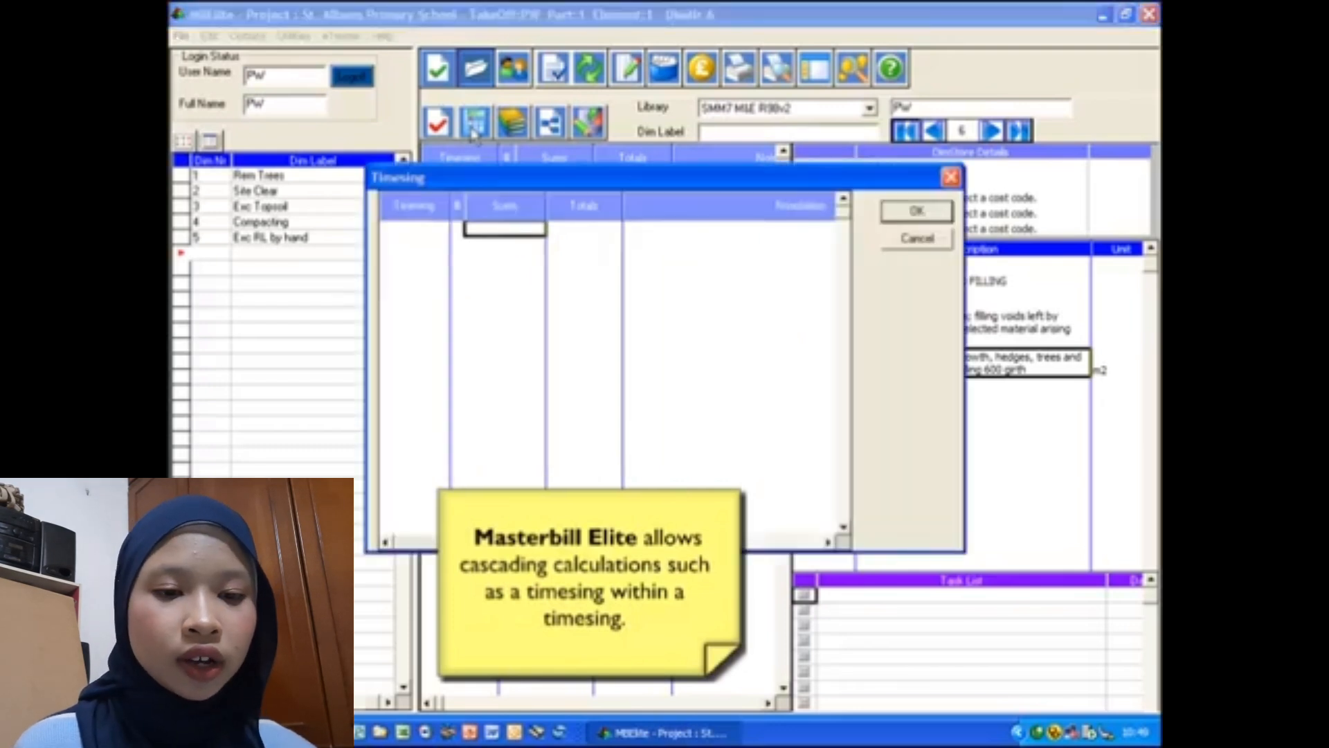
pyautogui.write('2')
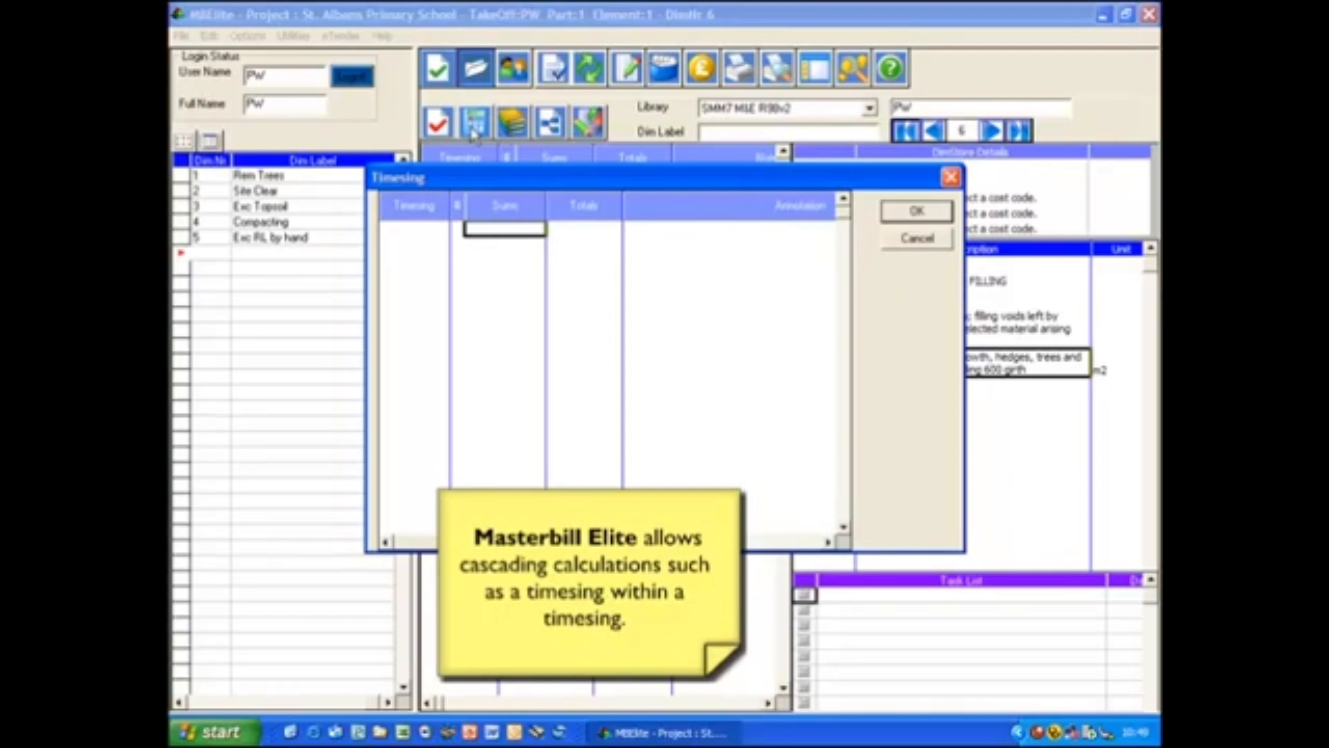
pyautogui.write('3')
pyautogui.press('Return')
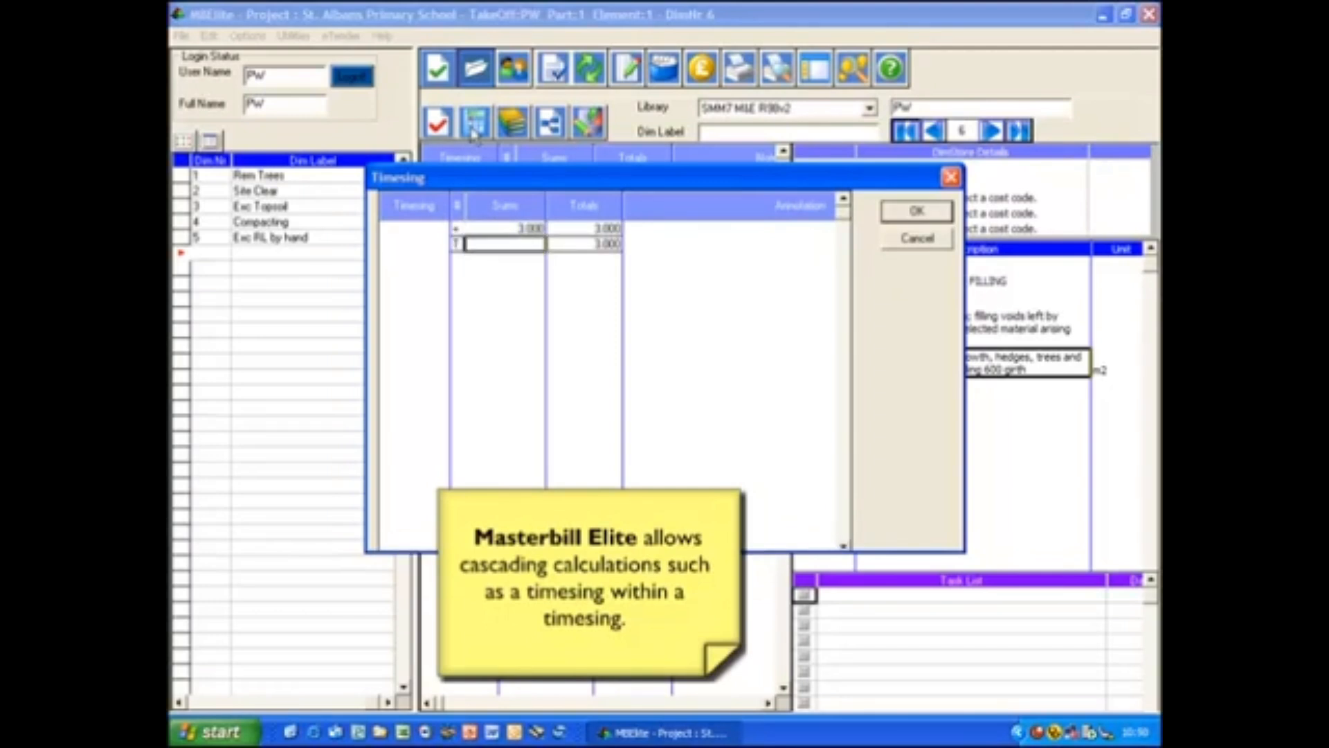
pyautogui.press('Return')
pyautogui.press('Return')
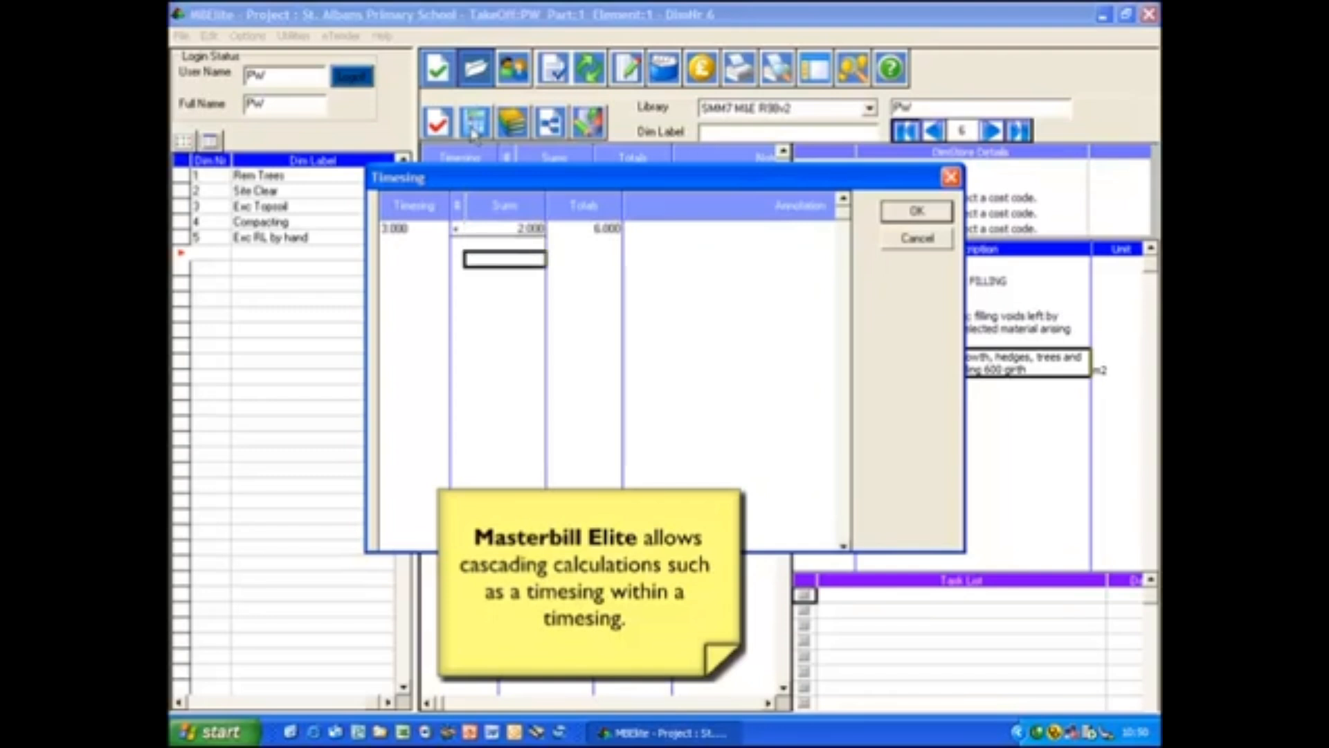
pyautogui.press('Return')
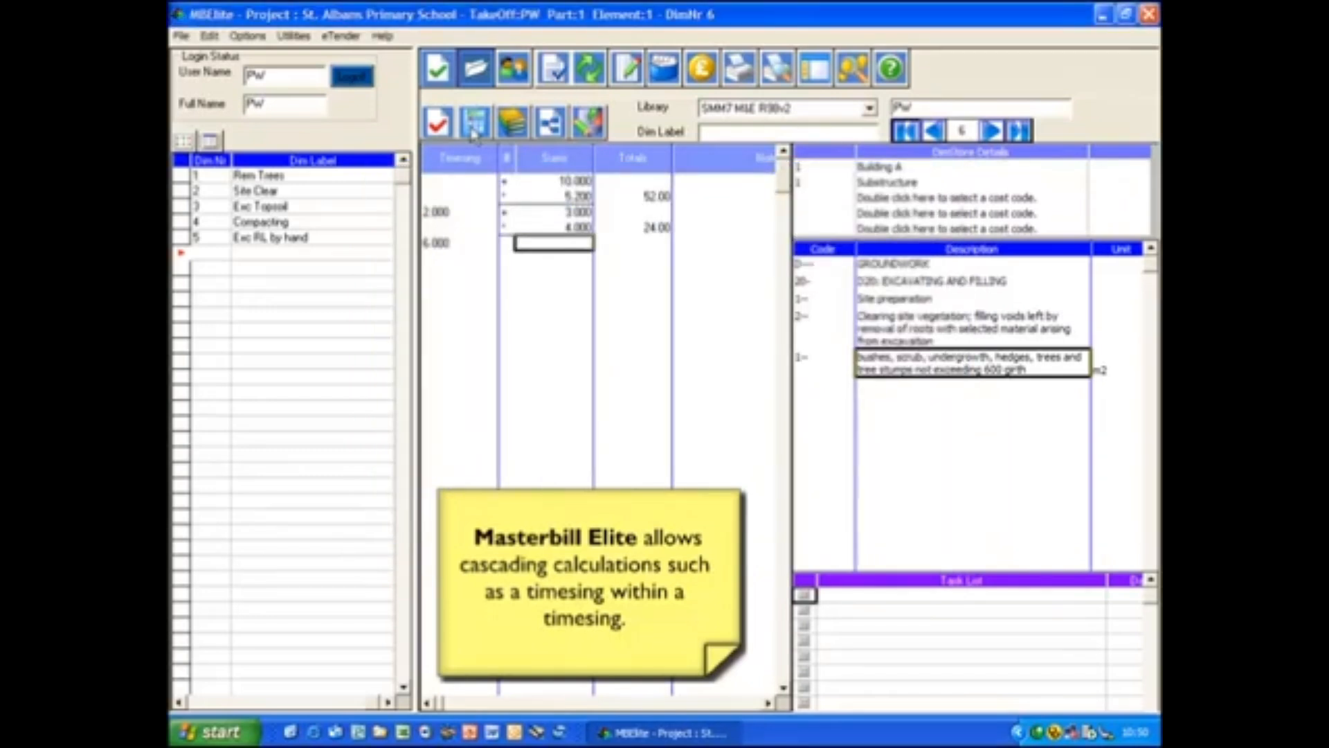
# - Enter the dimensions 5.1 by 4.2 for the third calculation
pyautogui.write('5.1')
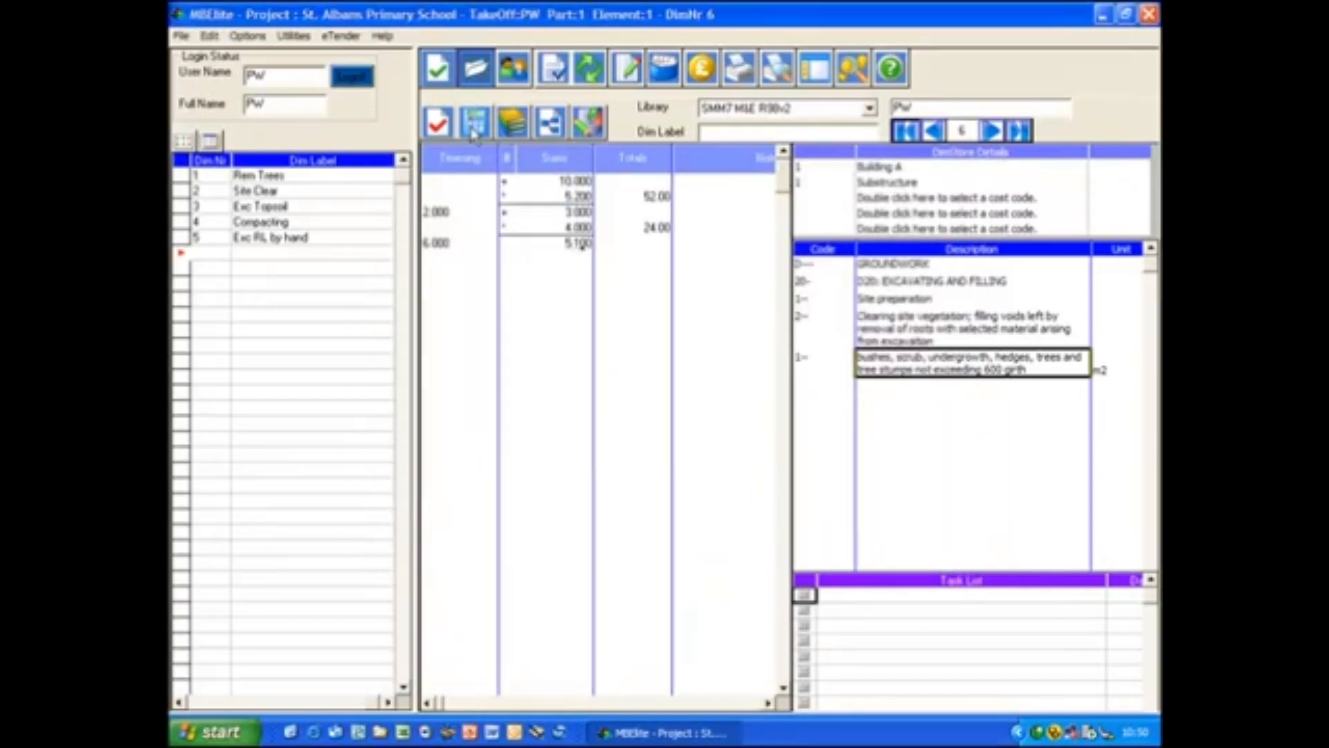
pyautogui.press('Return')
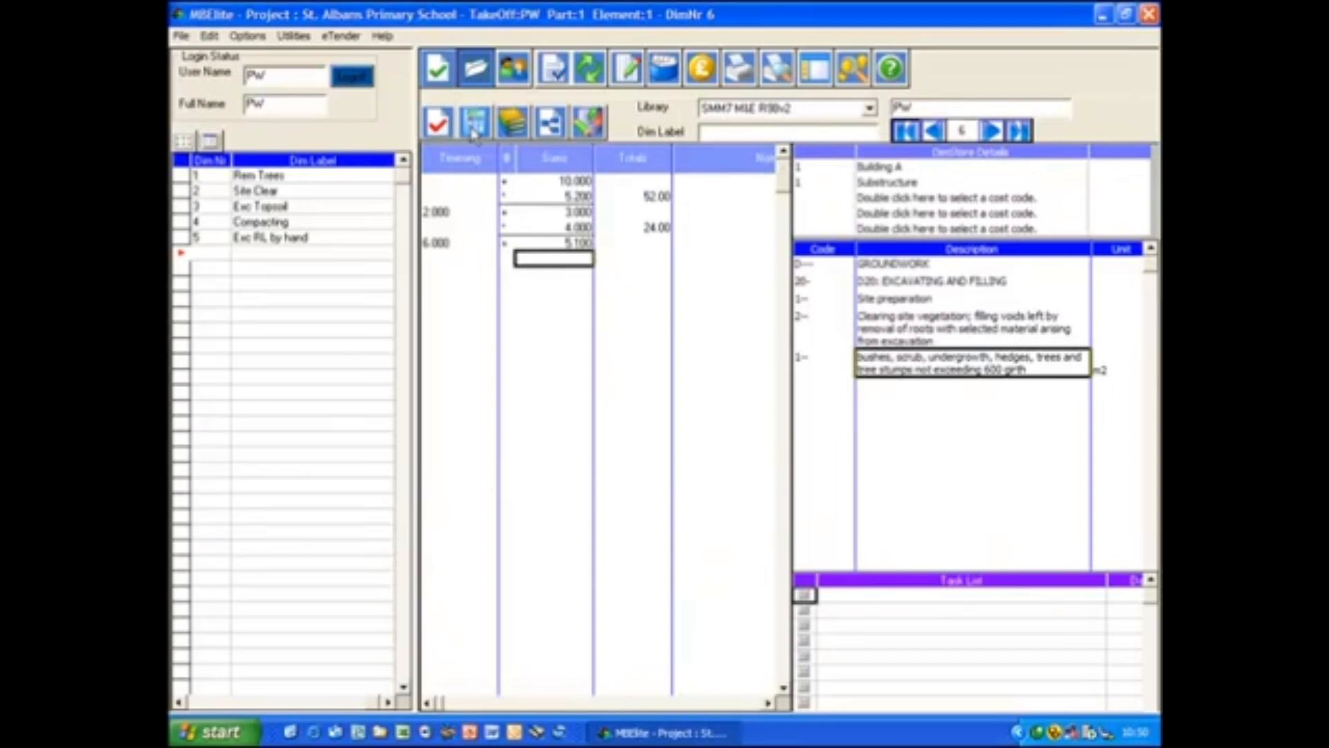
pyautogui.write('4')
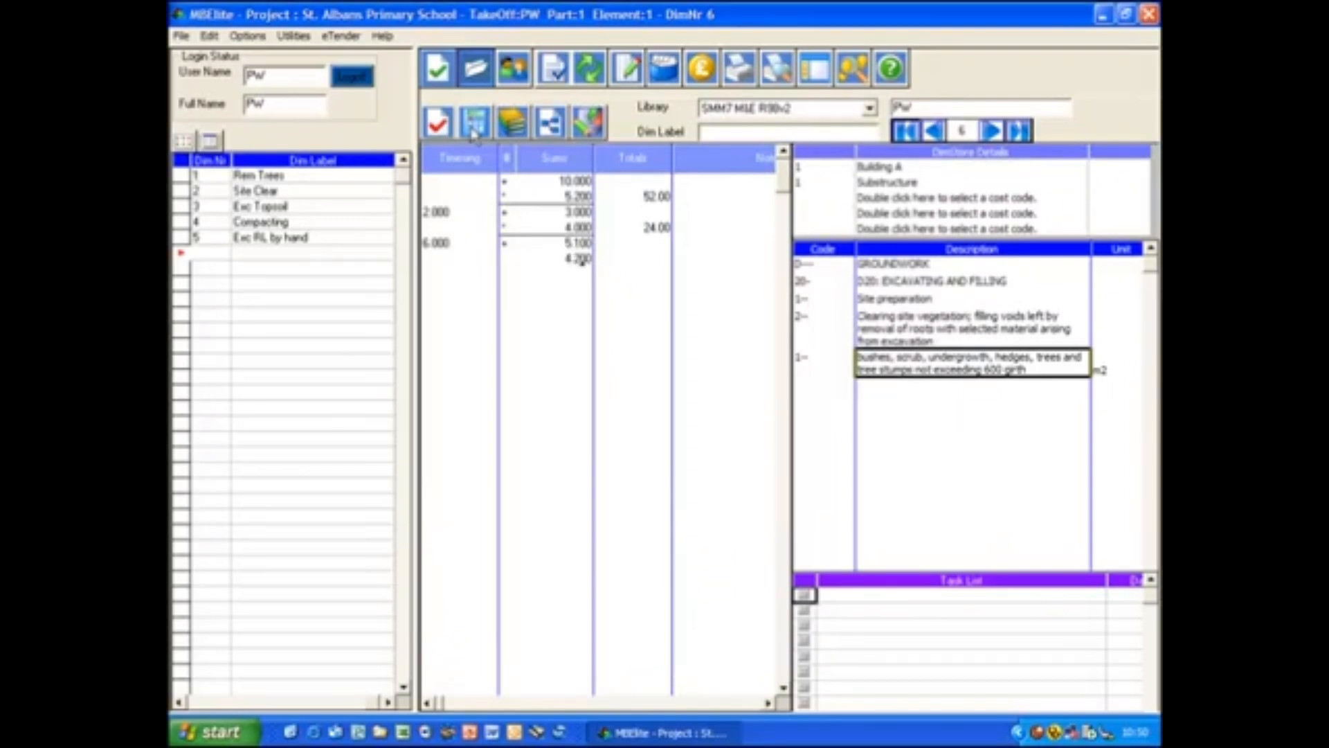
pyautogui.write('.2')
pyautogui.press('Return')
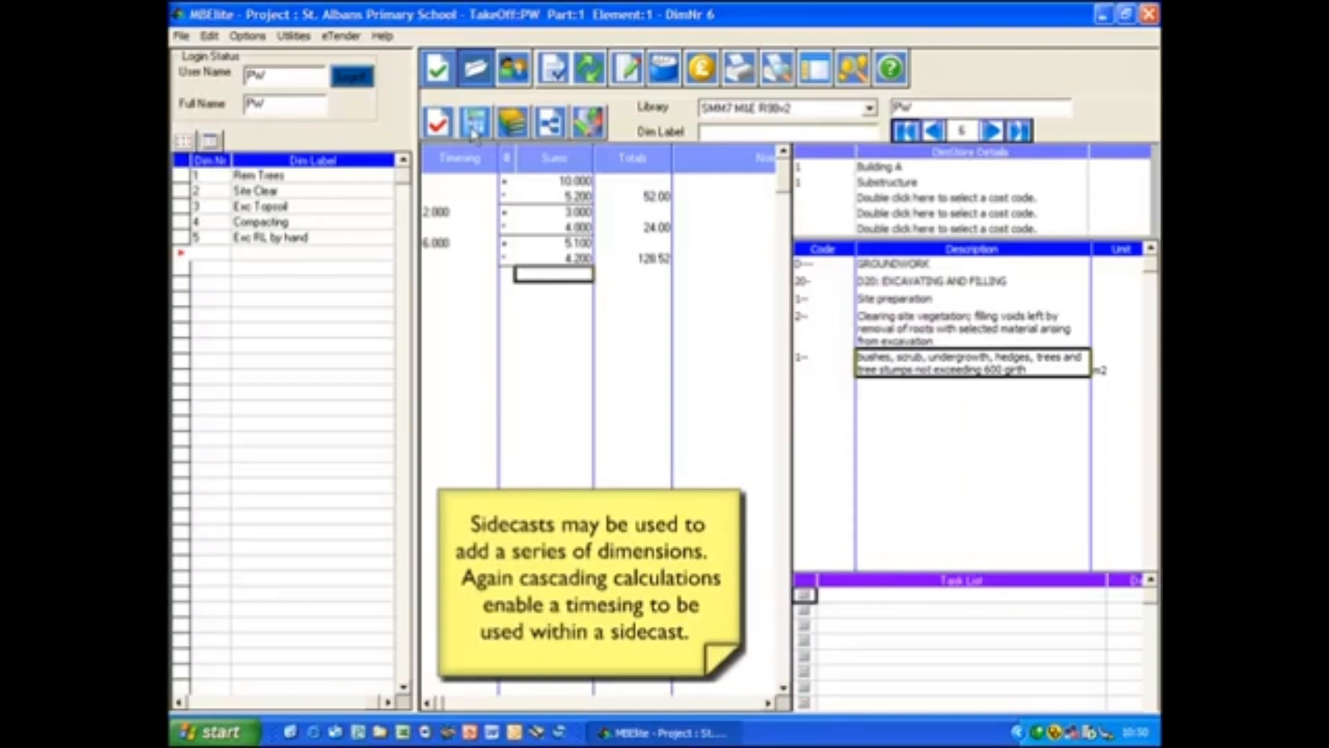
# - Open a sidecast for the fourth calculation and enter 2.1 as its first dimension
pyautogui.doubleClick(563, 293)
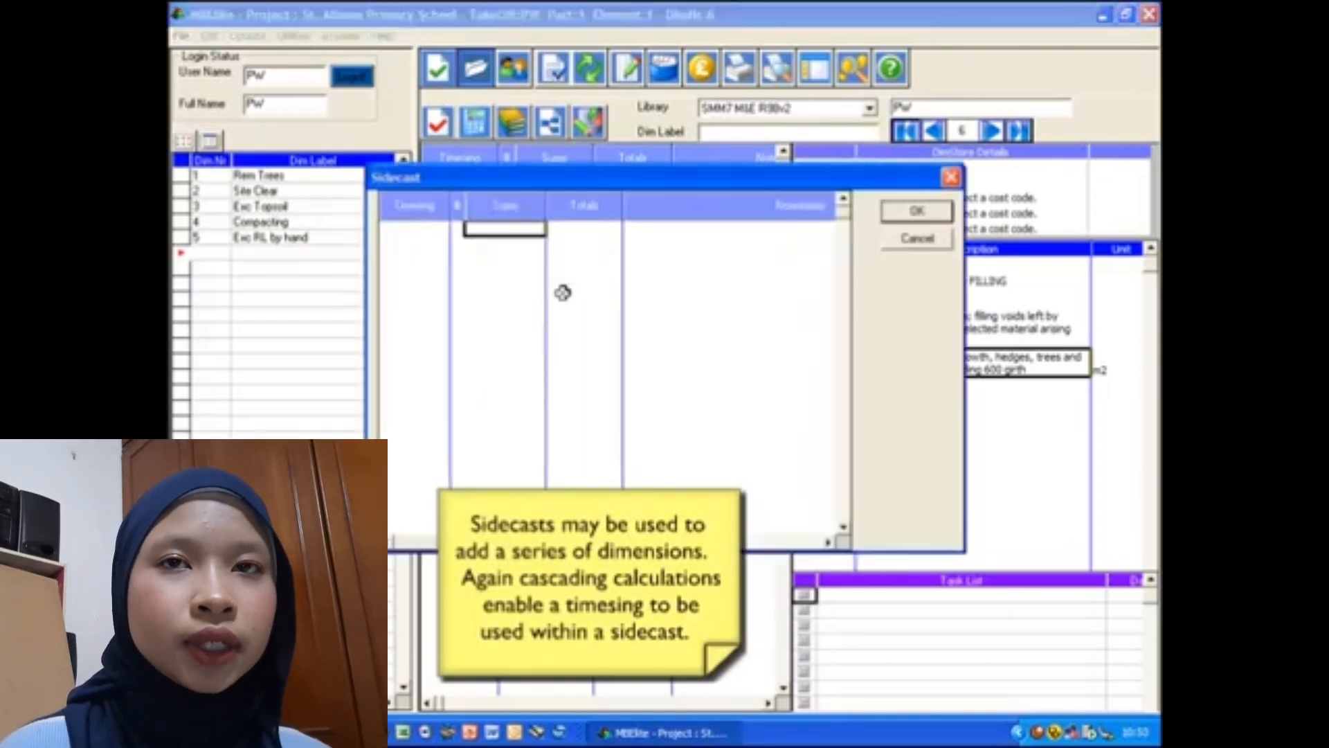
pyautogui.write('2.1')
pyautogui.press('Return')
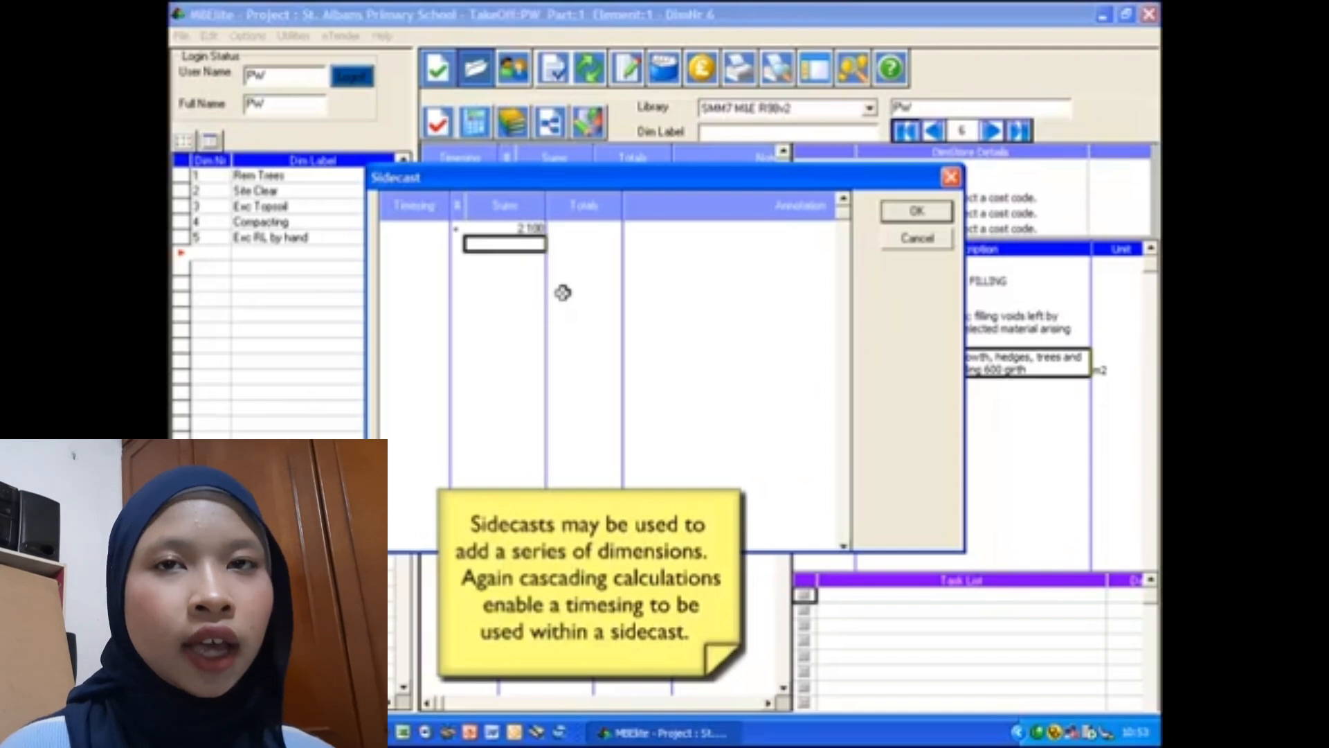
pyautogui.press('Return')
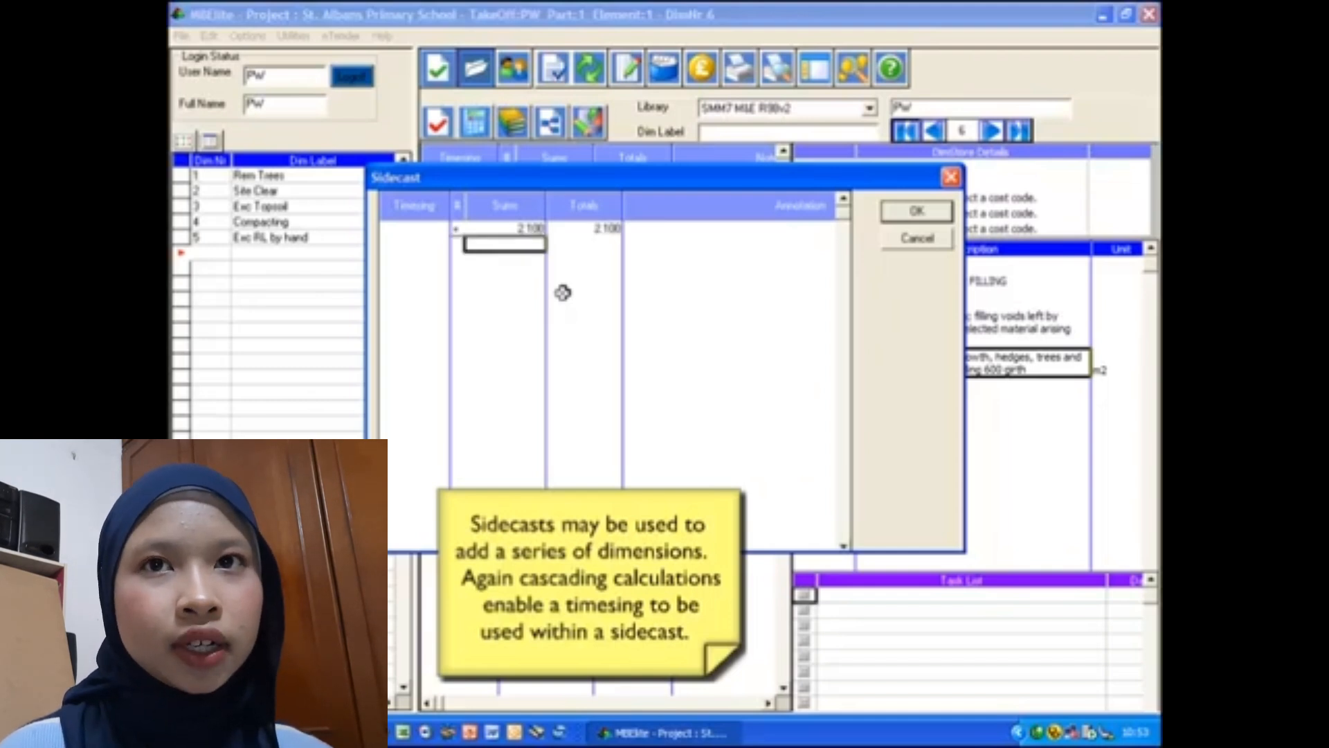
# - Add a dimension of 1.6 with a timesing of 2 to the sidecast
pyautogui.write('t')
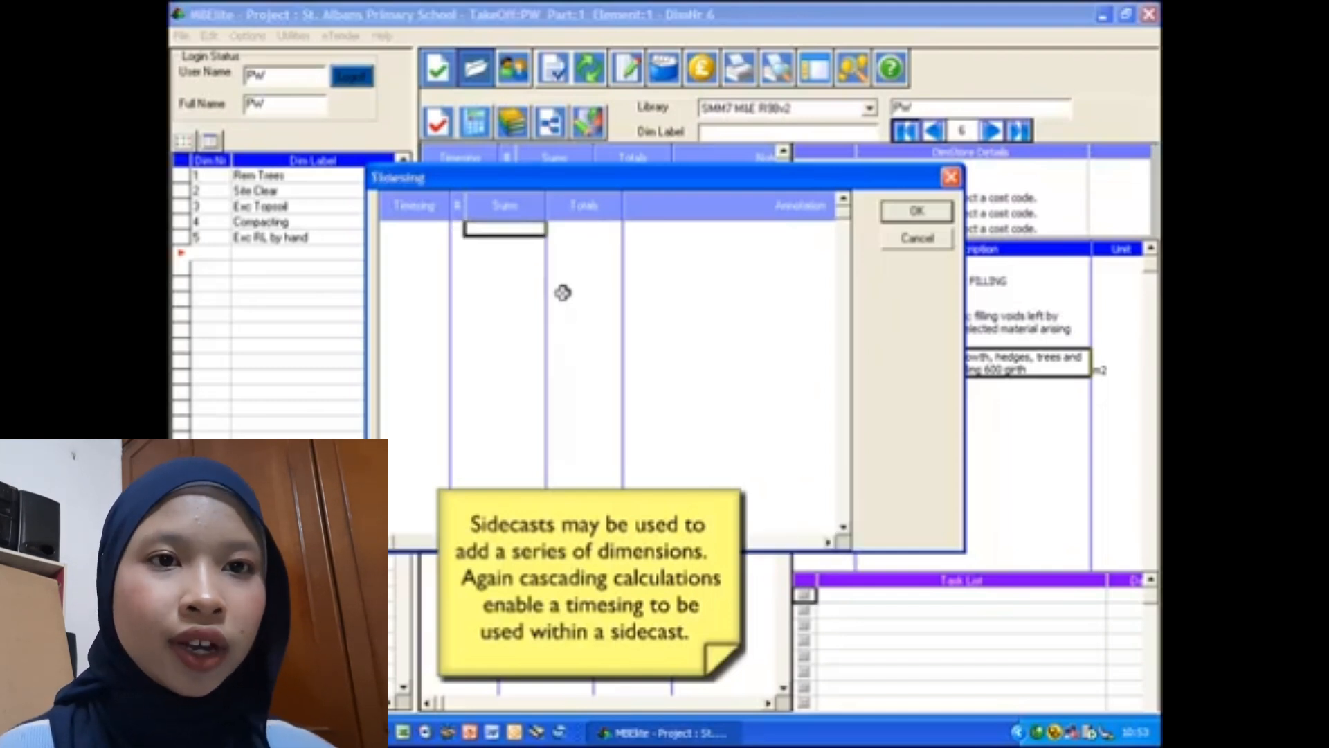
pyautogui.write('2')
pyautogui.press('Return')
pyautogui.press('Return')
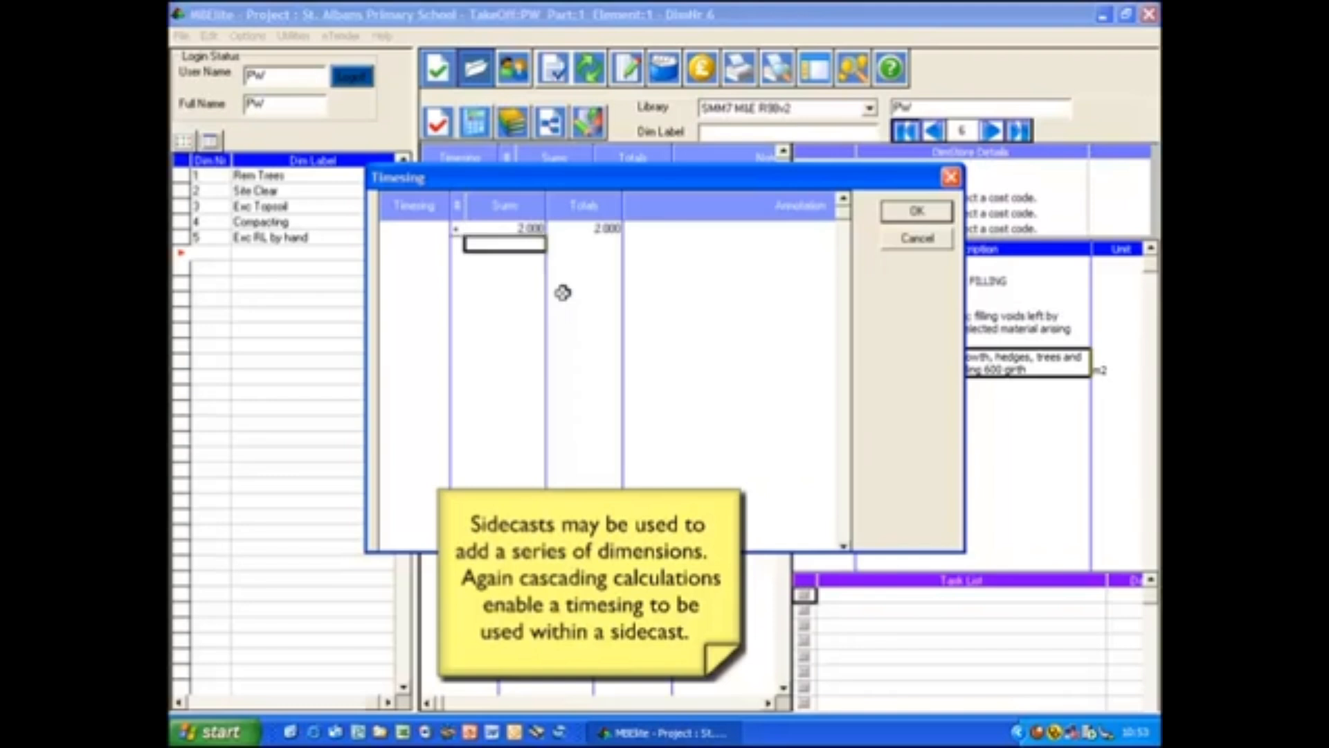
pyautogui.press('Return')
pyautogui.press('Return')
pyautogui.write('1')
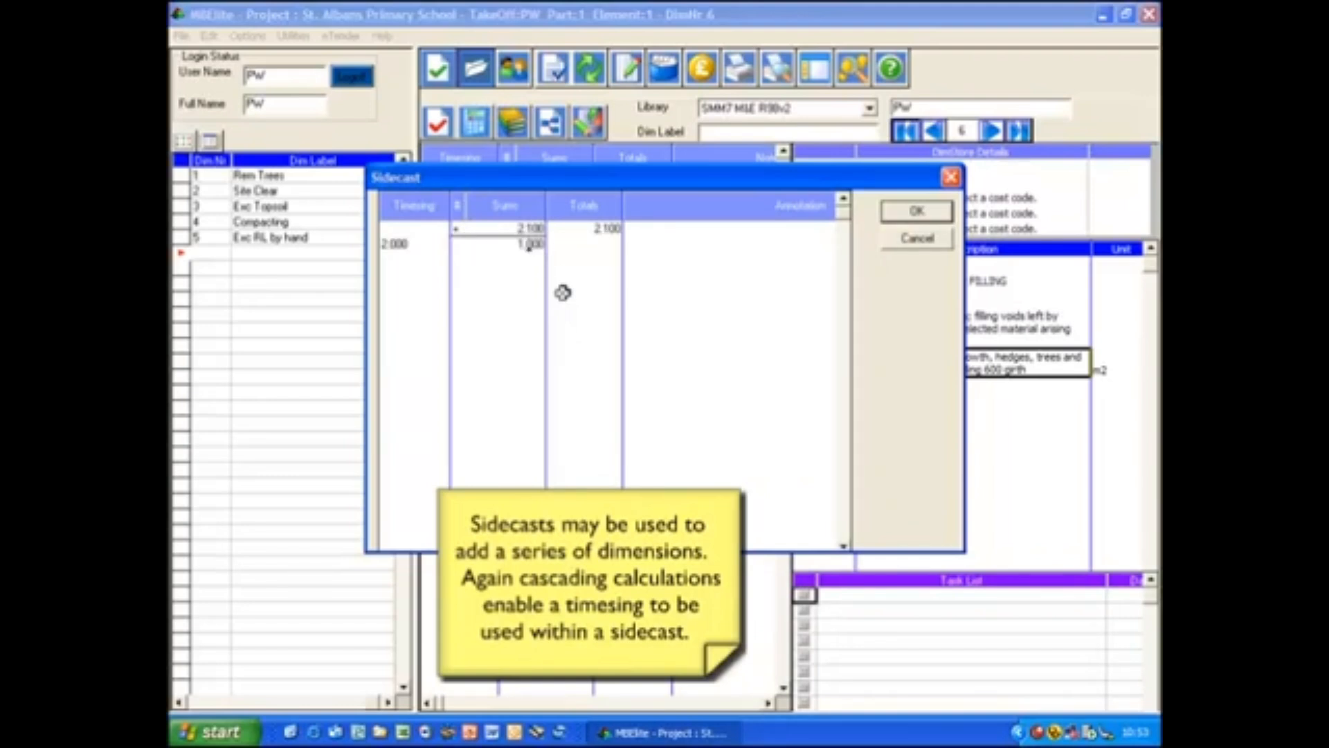
pyautogui.write('.6')
pyautogui.press('Return')
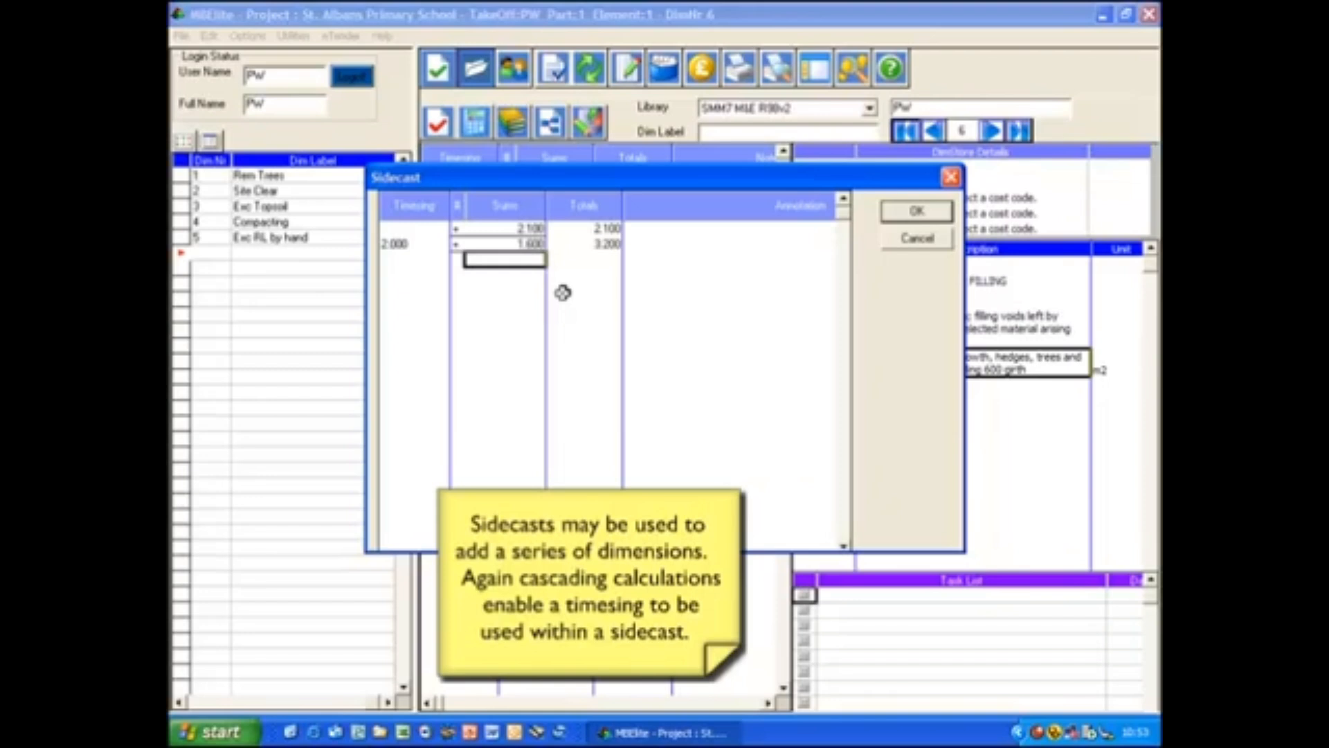
# - Complete the sidecast with a dimension of 4.5 and enter 1.3 as the fourth calculation's second dimension
pyautogui.write('4.500')
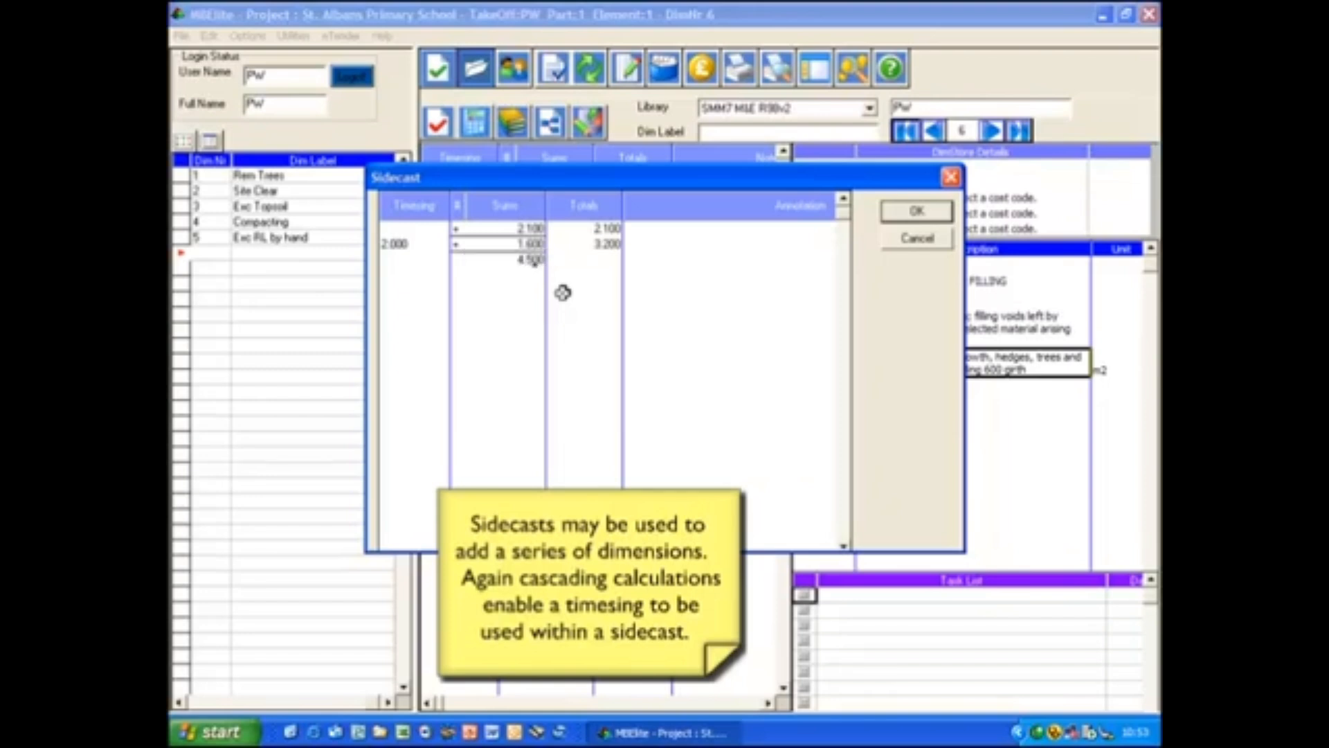
pyautogui.press('Return')
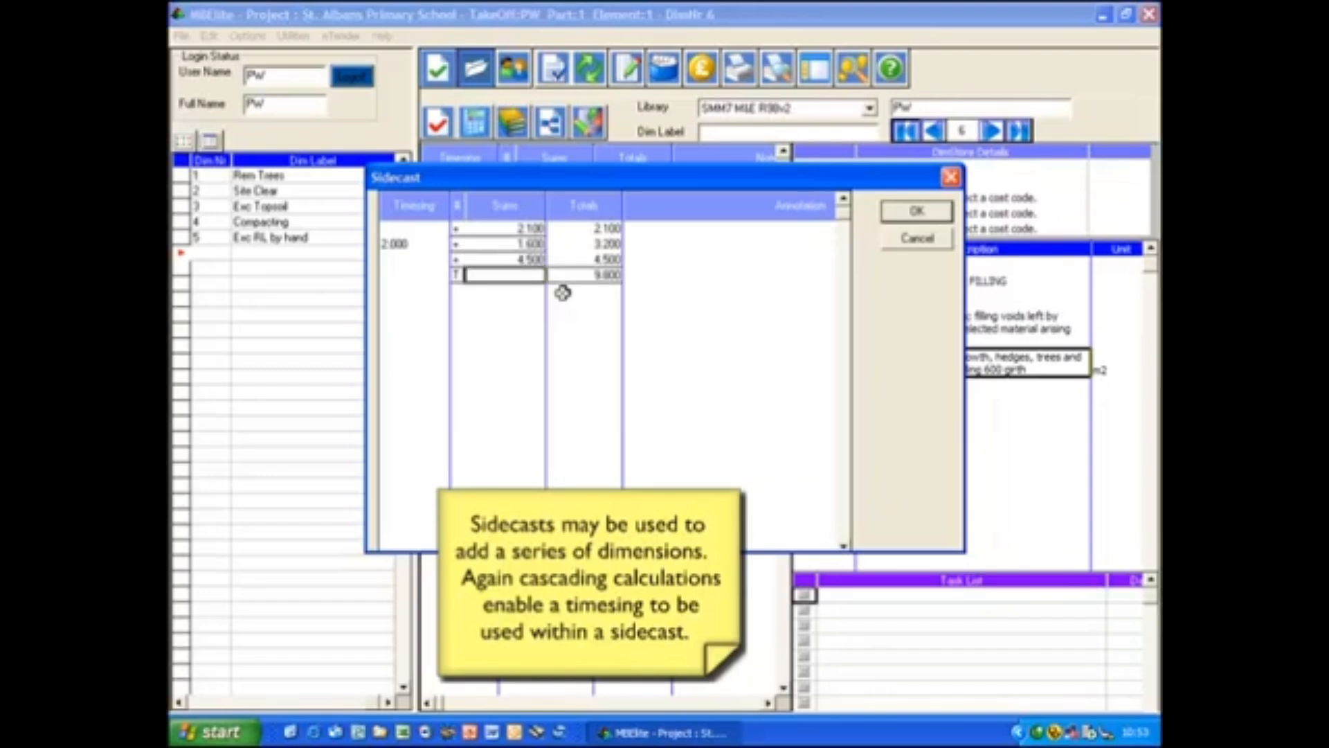
pyautogui.press('Return')
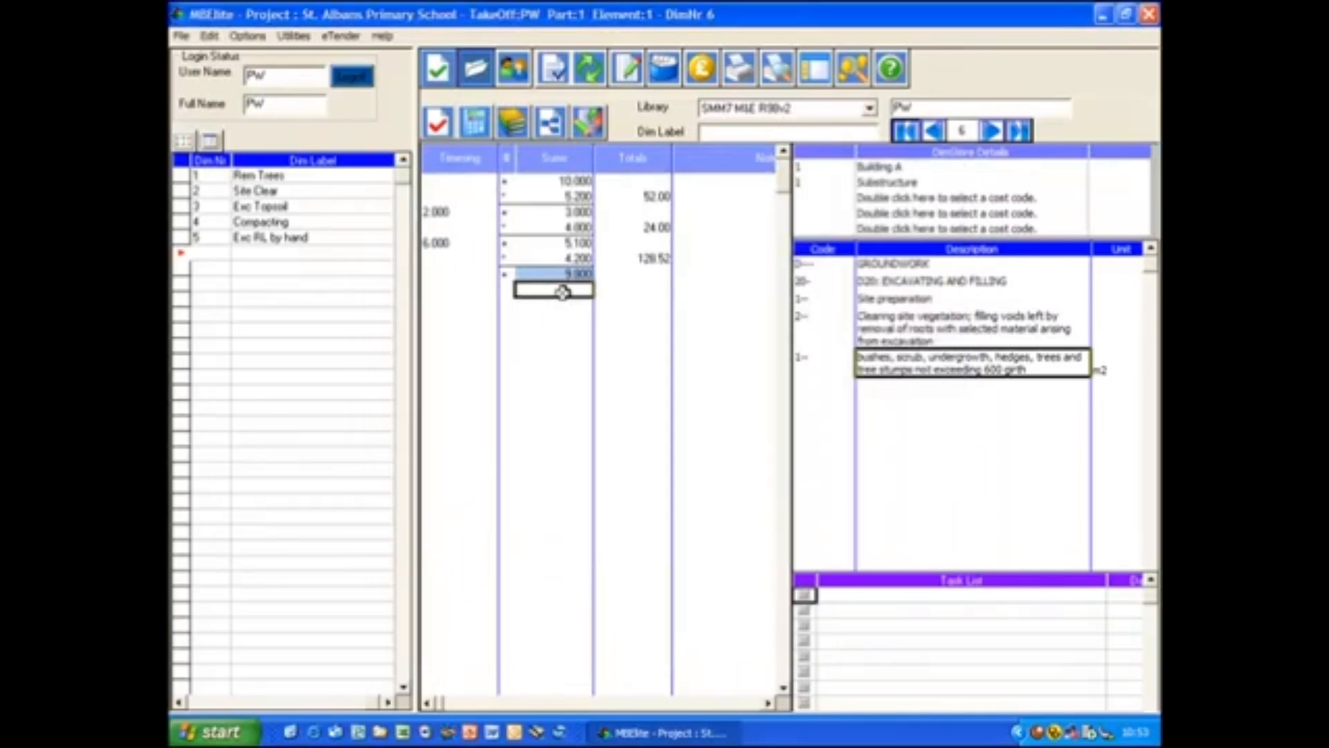
pyautogui.write('1.300')
pyautogui.press('Return')
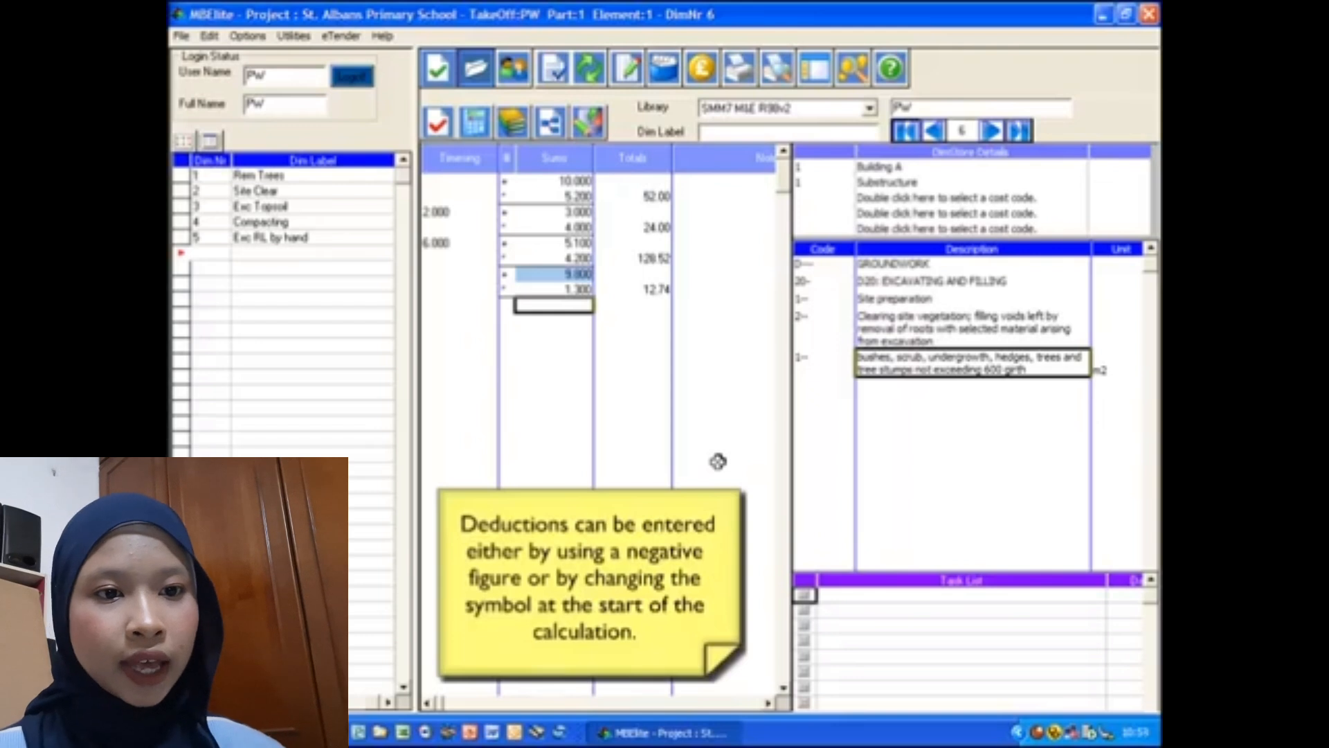
# - Enter a deduction as the fifth calculation with the dimensions -6 by 2
pyautogui.write('-0.000')
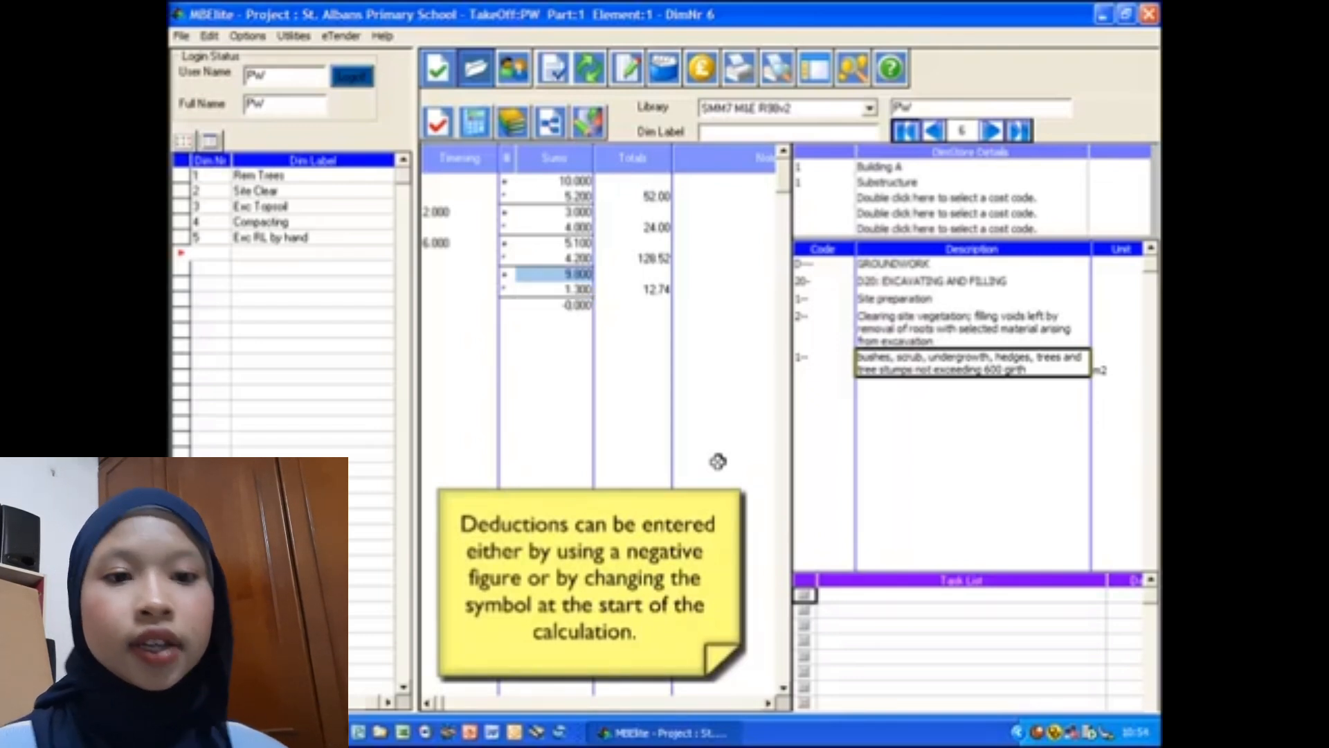
pyautogui.write('6')
pyautogui.press('Return')
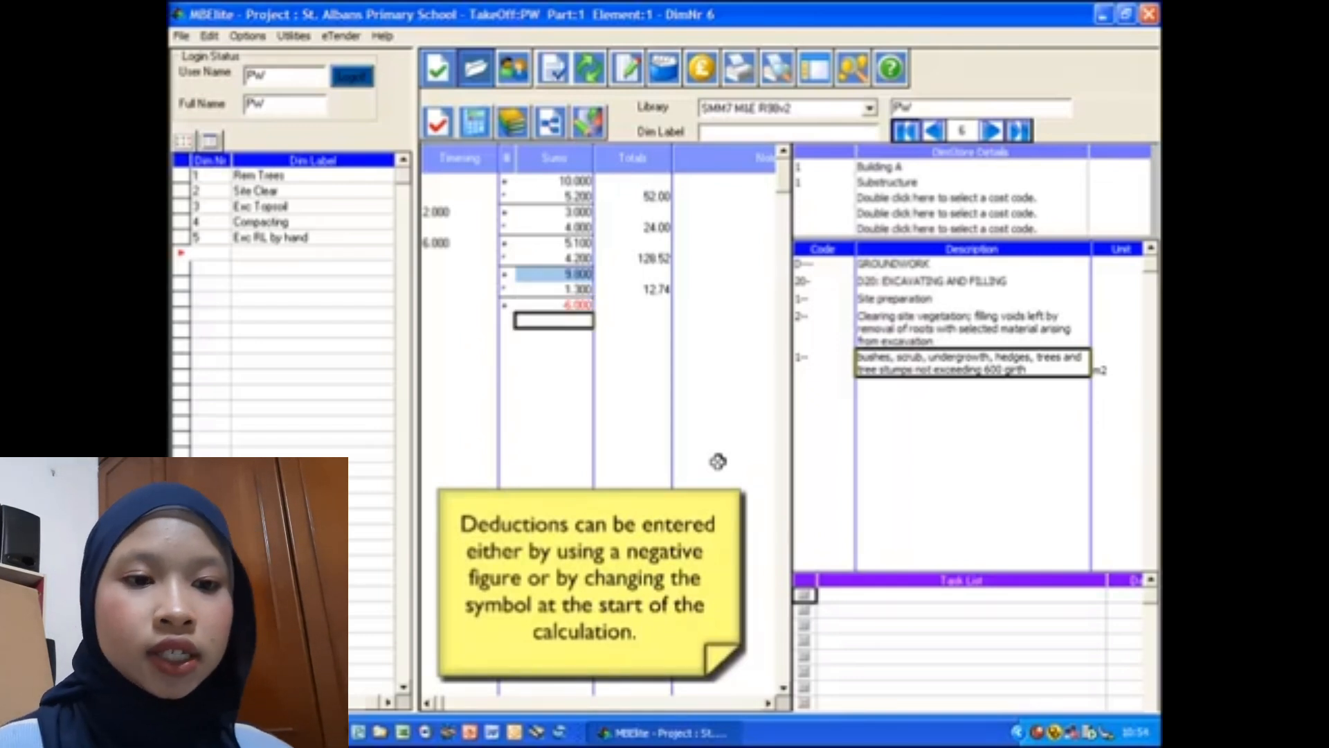
pyautogui.write('2')
pyautogui.press('Return')
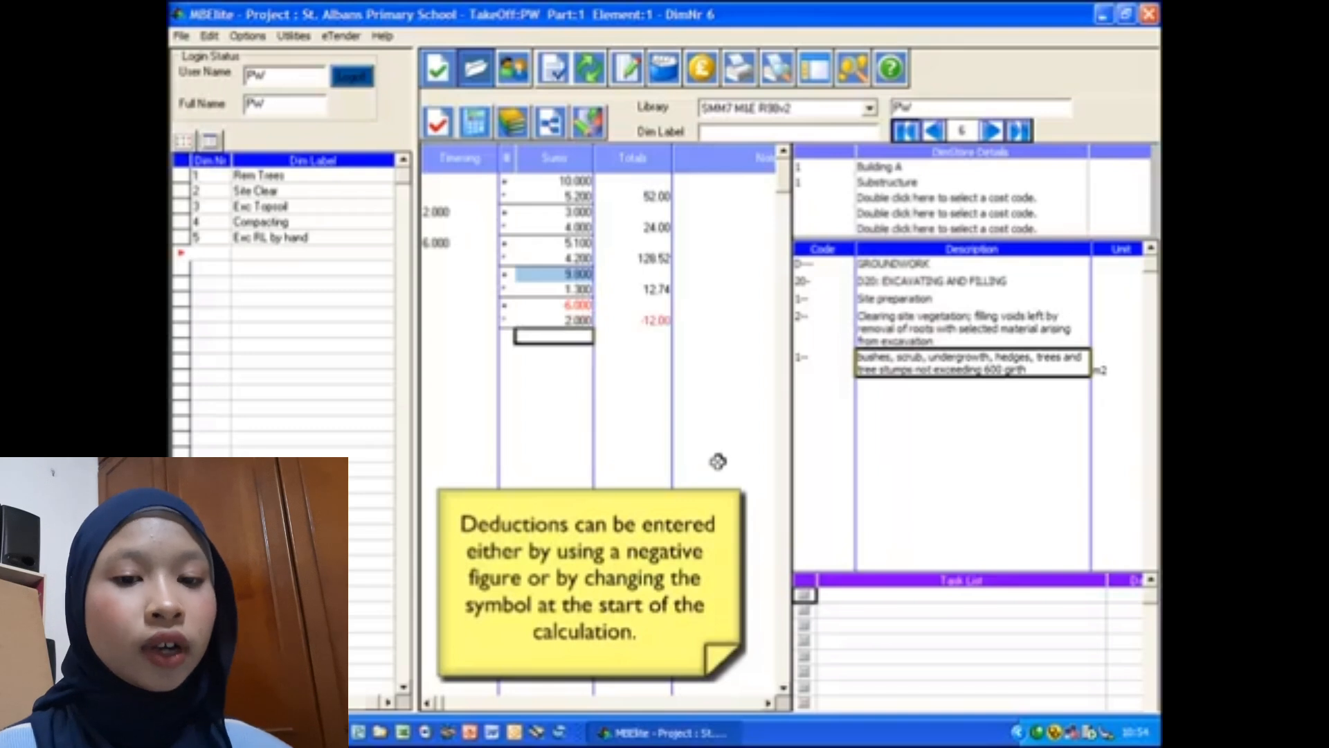
# - Enter the dimensions 3 by 2 for the sixth calculation and change its leading symbol to minus to make it a deduction
pyautogui.write('3')
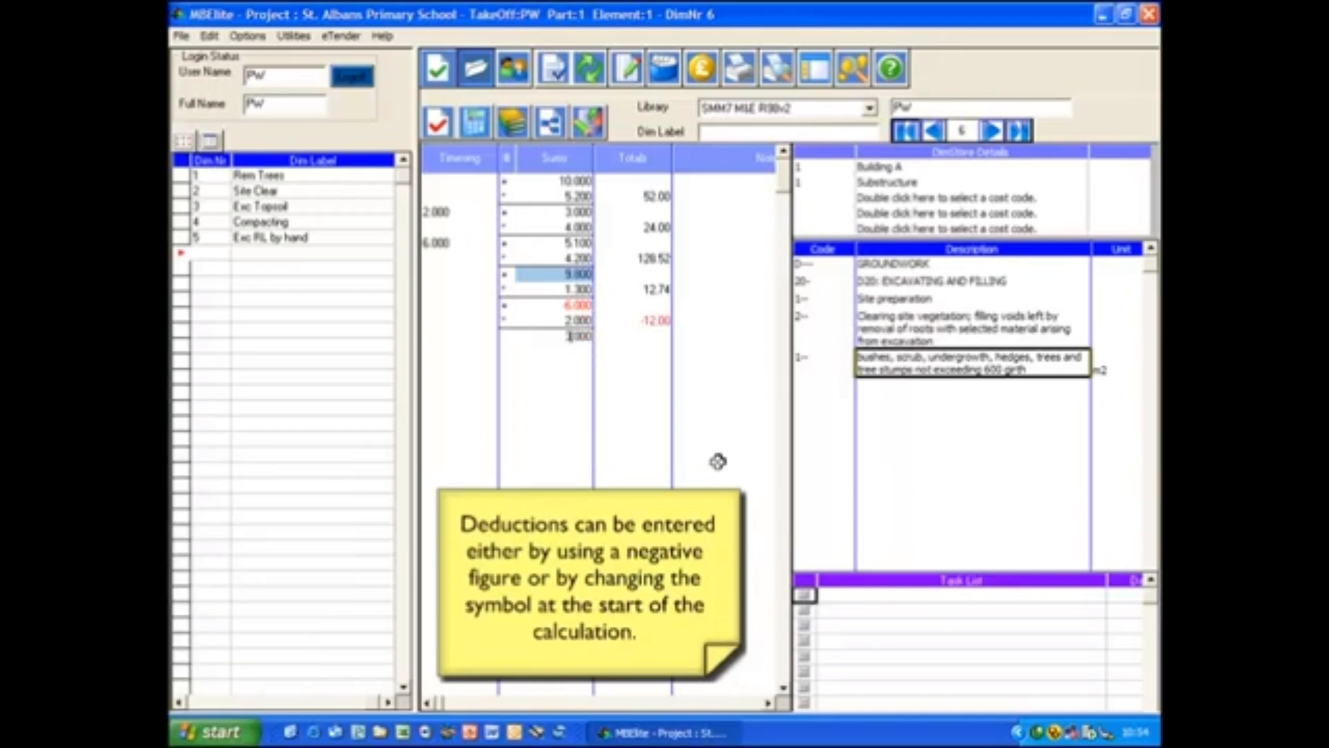
pyautogui.press('Return')
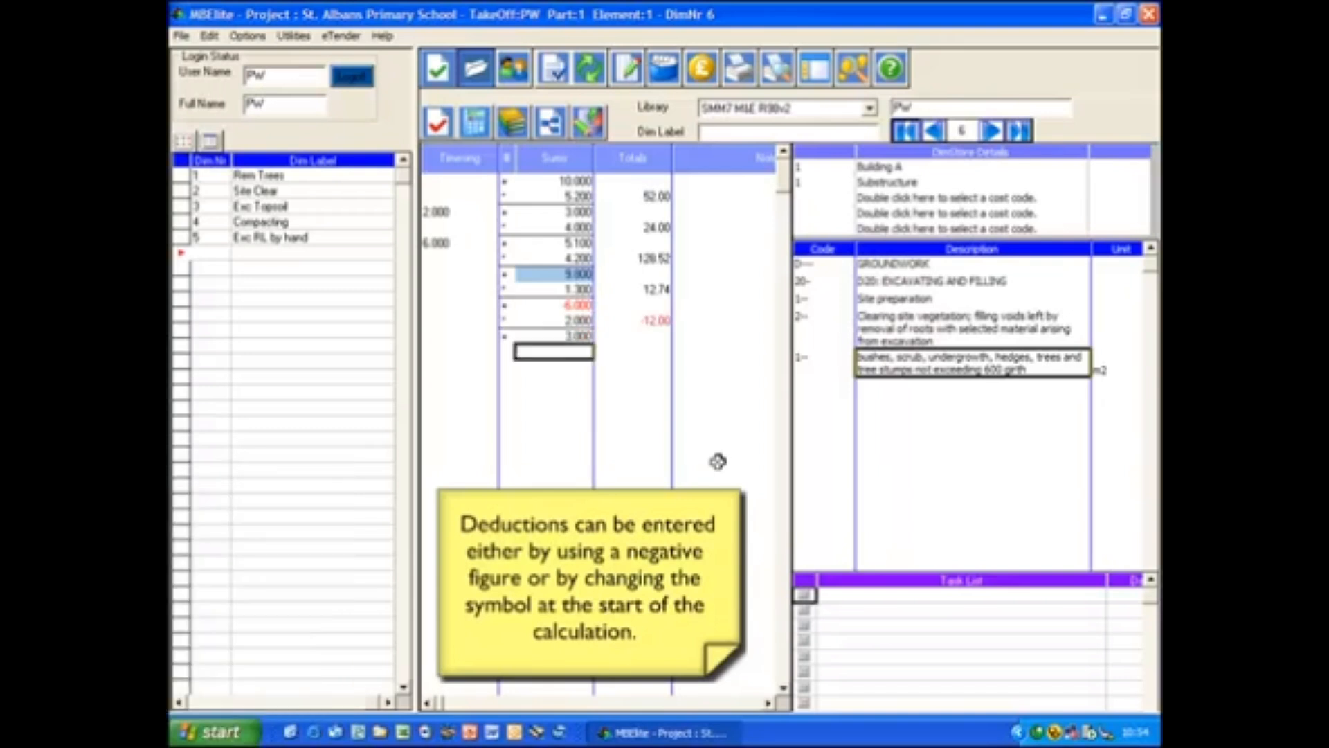
pyautogui.write('2')
pyautogui.press('Return')
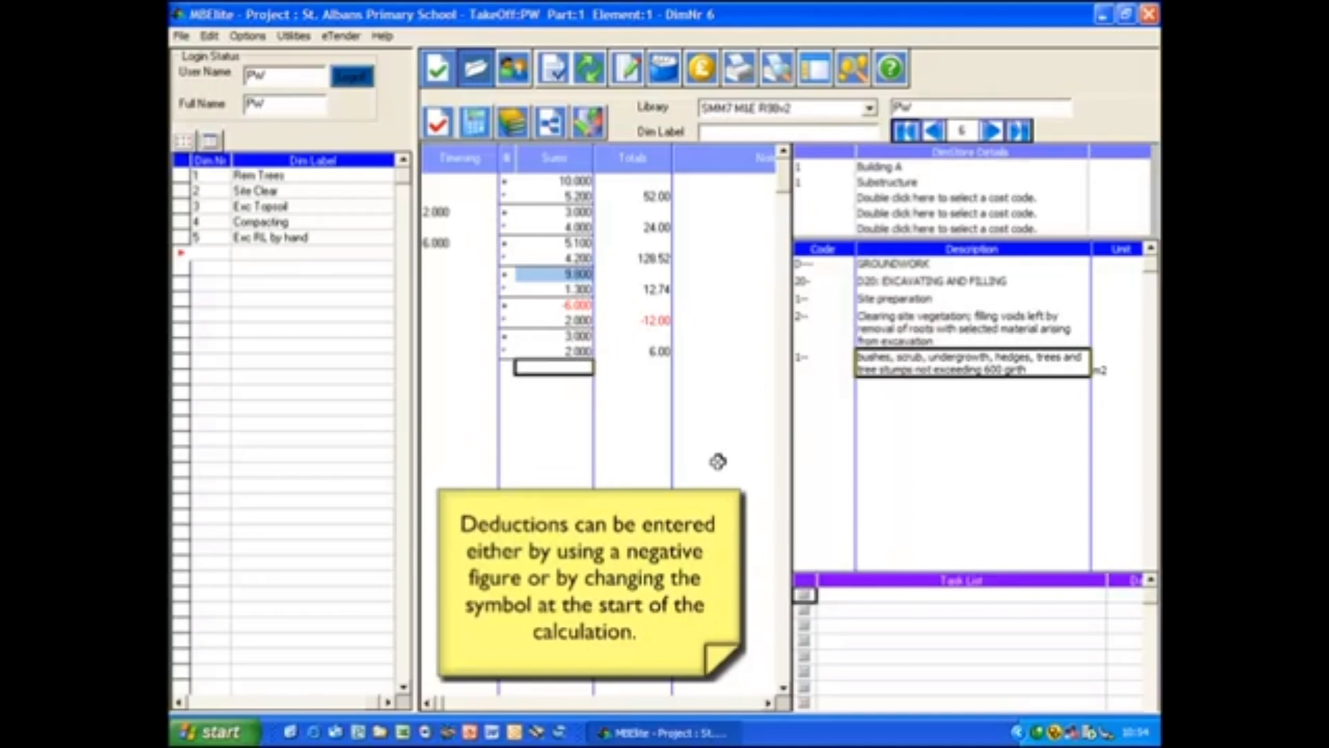
pyautogui.click(508, 335)
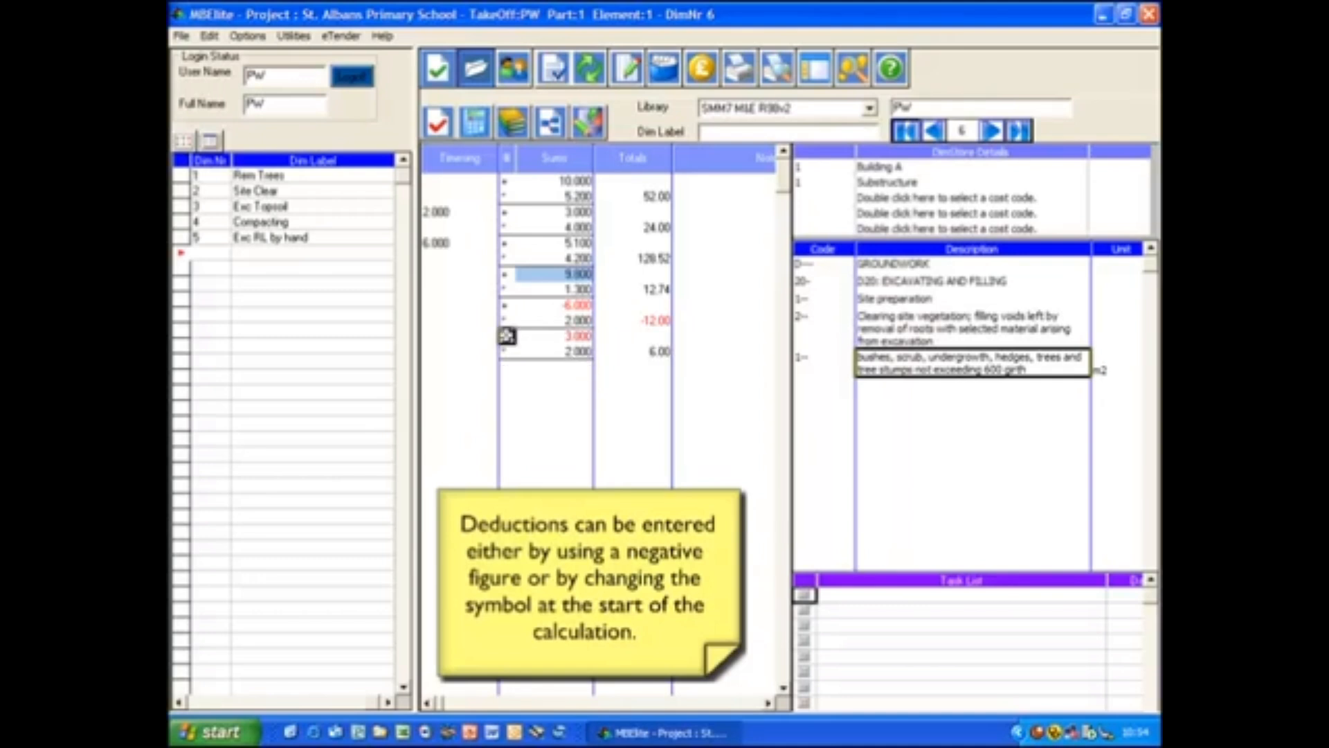
pyautogui.click(564, 370)
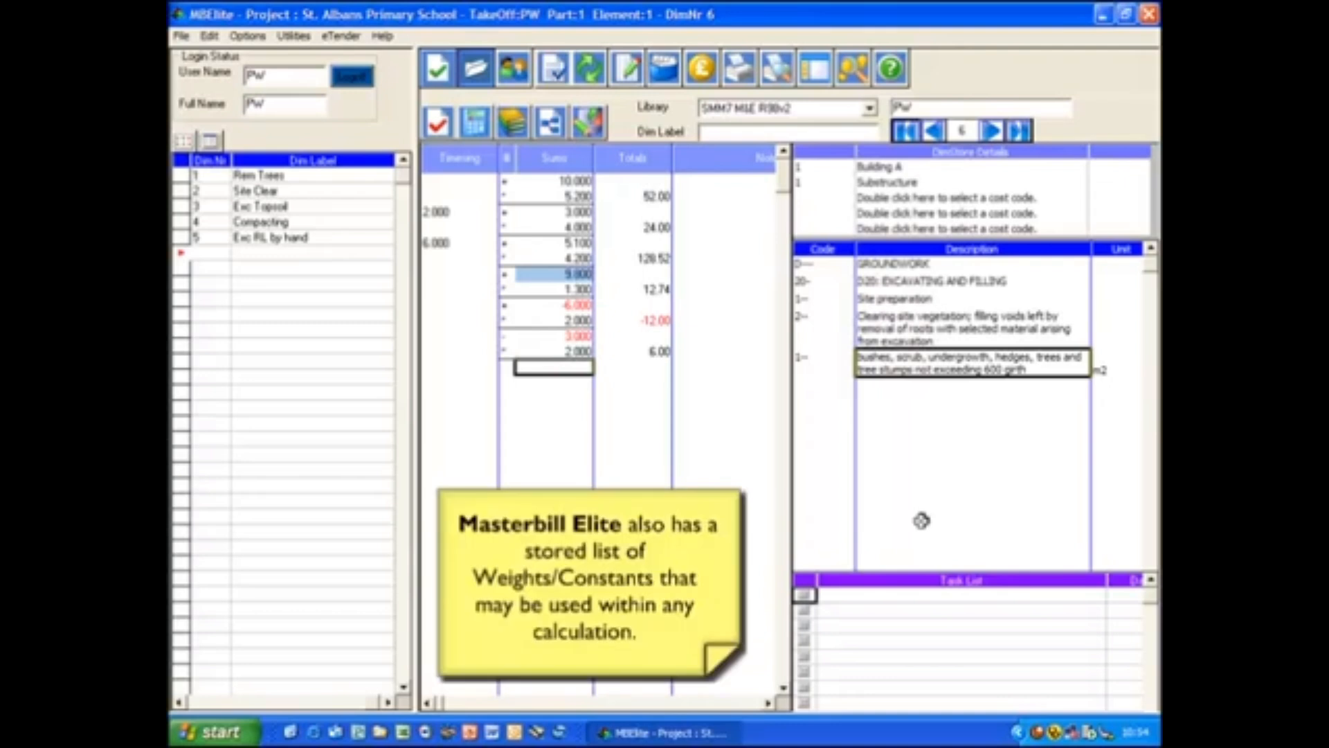
# - Open a timesing for the seventh calculation and enter 2 as its first value
pyautogui.press('F2')
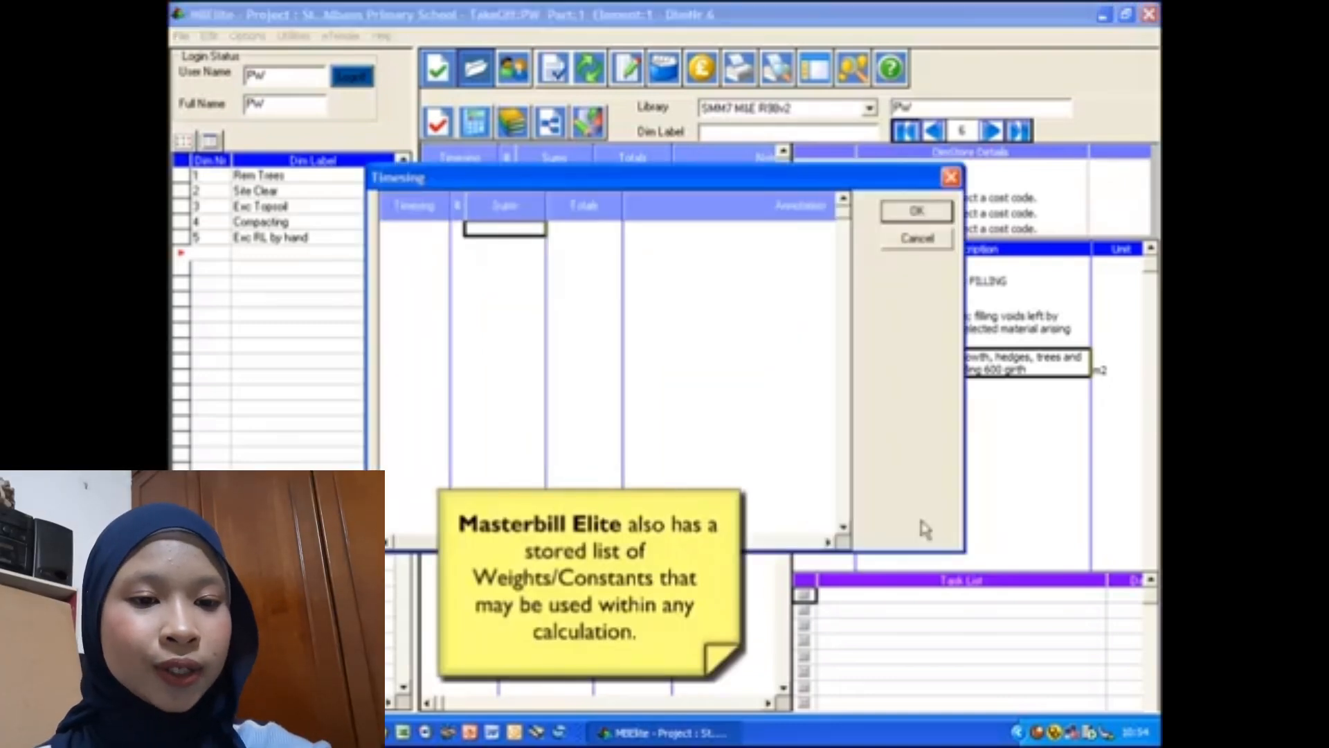
pyautogui.write('2')
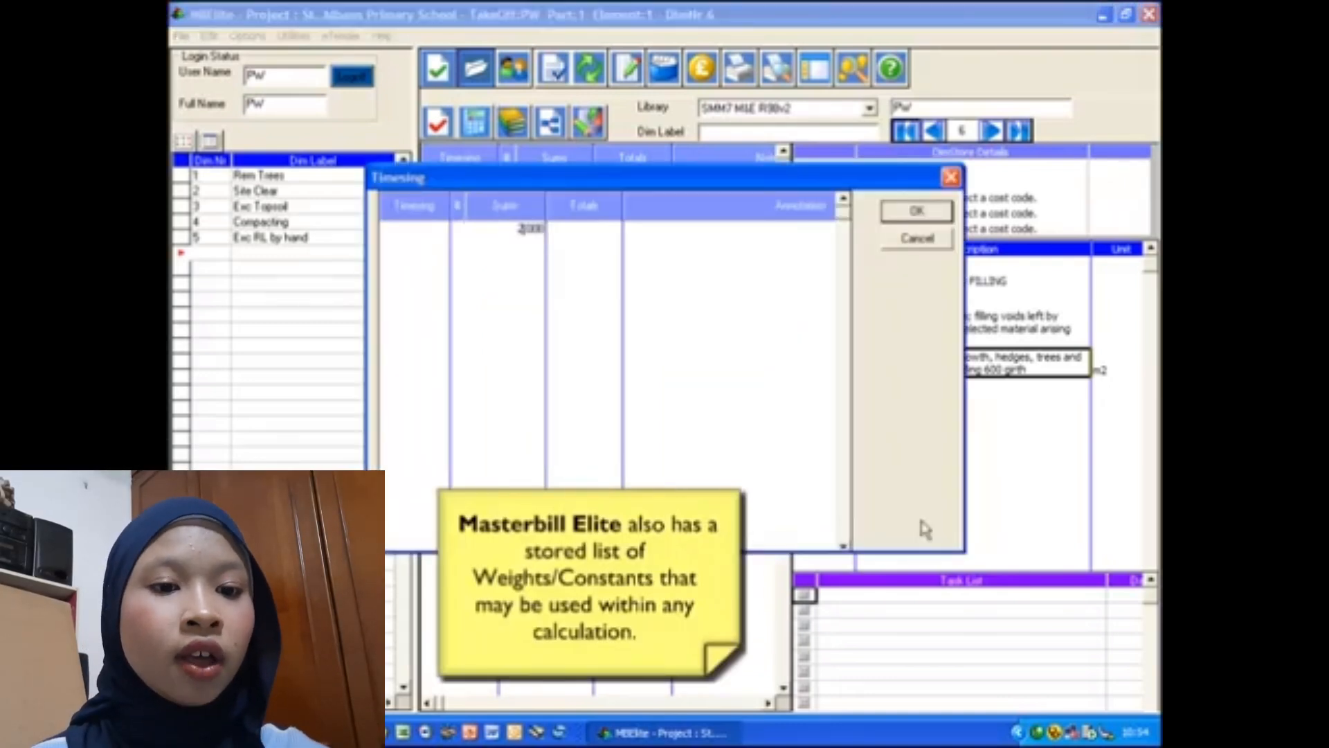
pyautogui.press('Return')
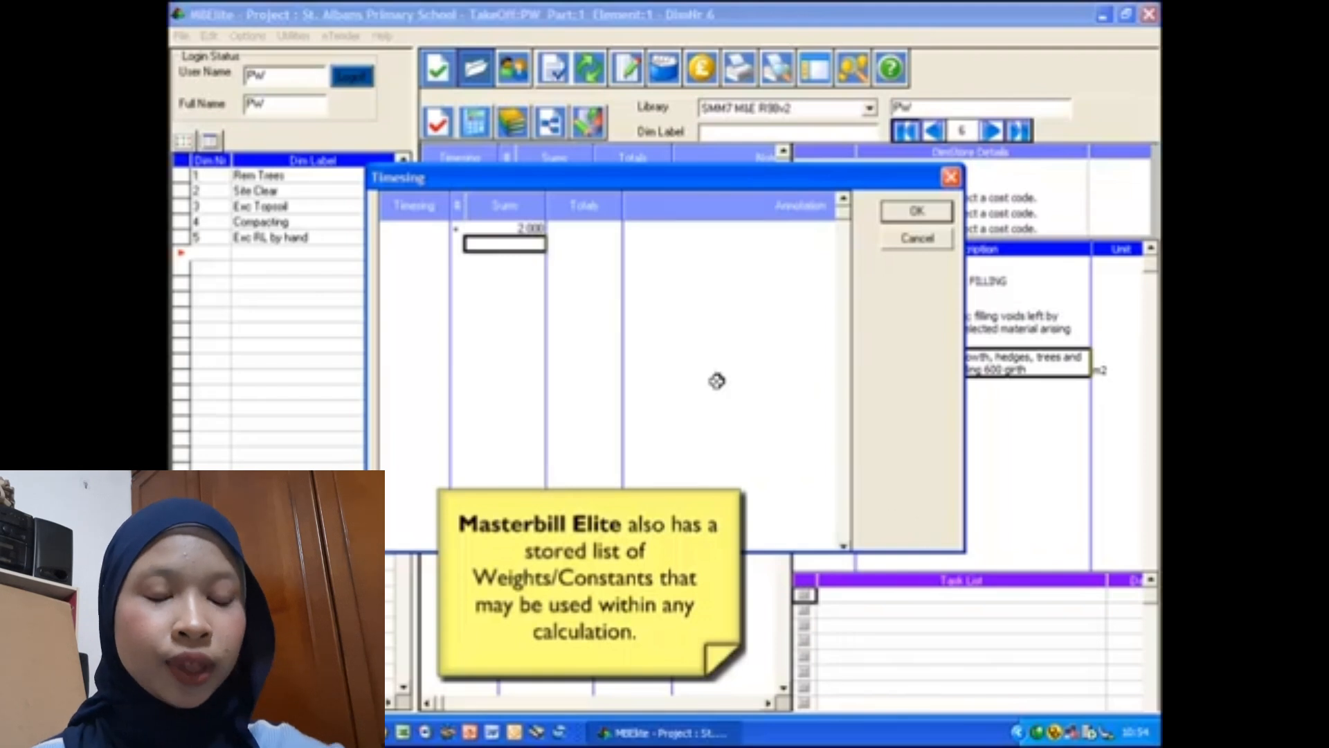
# - Add the Pi constant from the Maths weights list to the timesing, then total it and return to the dimsheet
pyautogui.rightClick(513, 252)
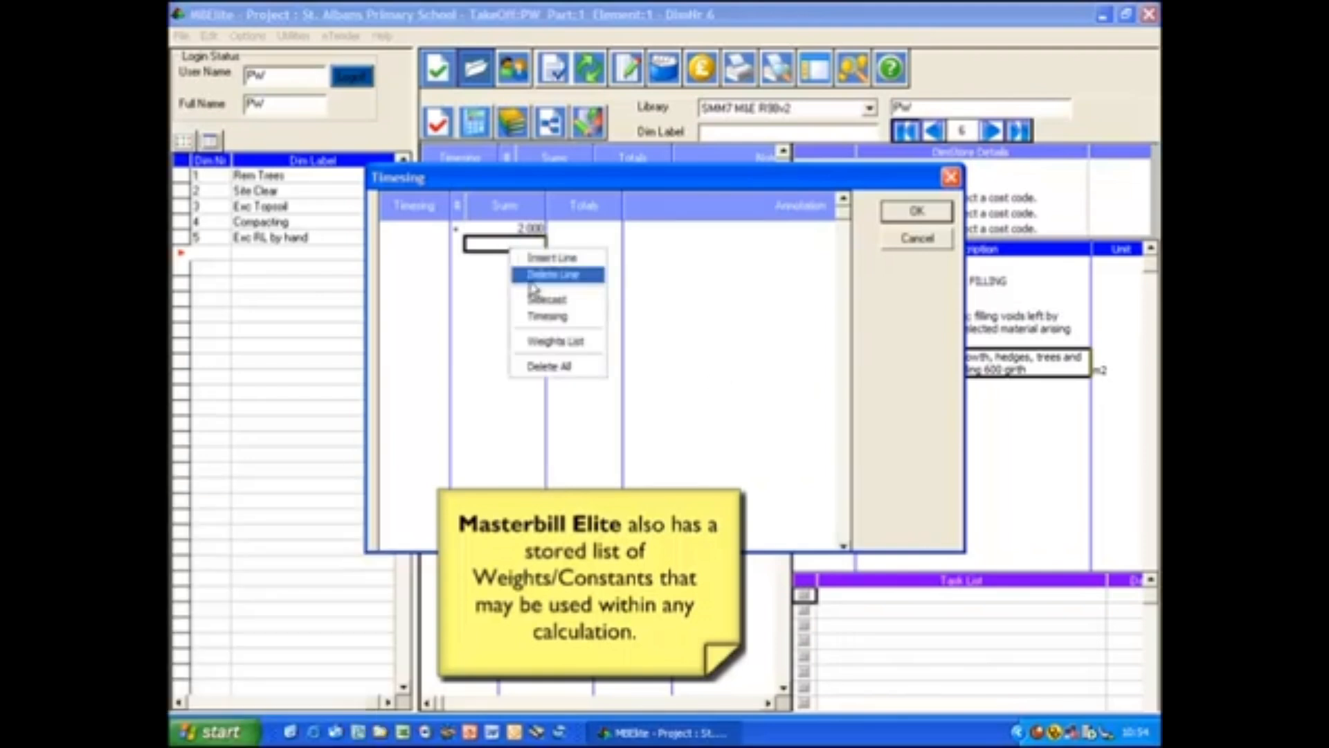
pyautogui.click(553, 342)
pyautogui.click(749, 239)
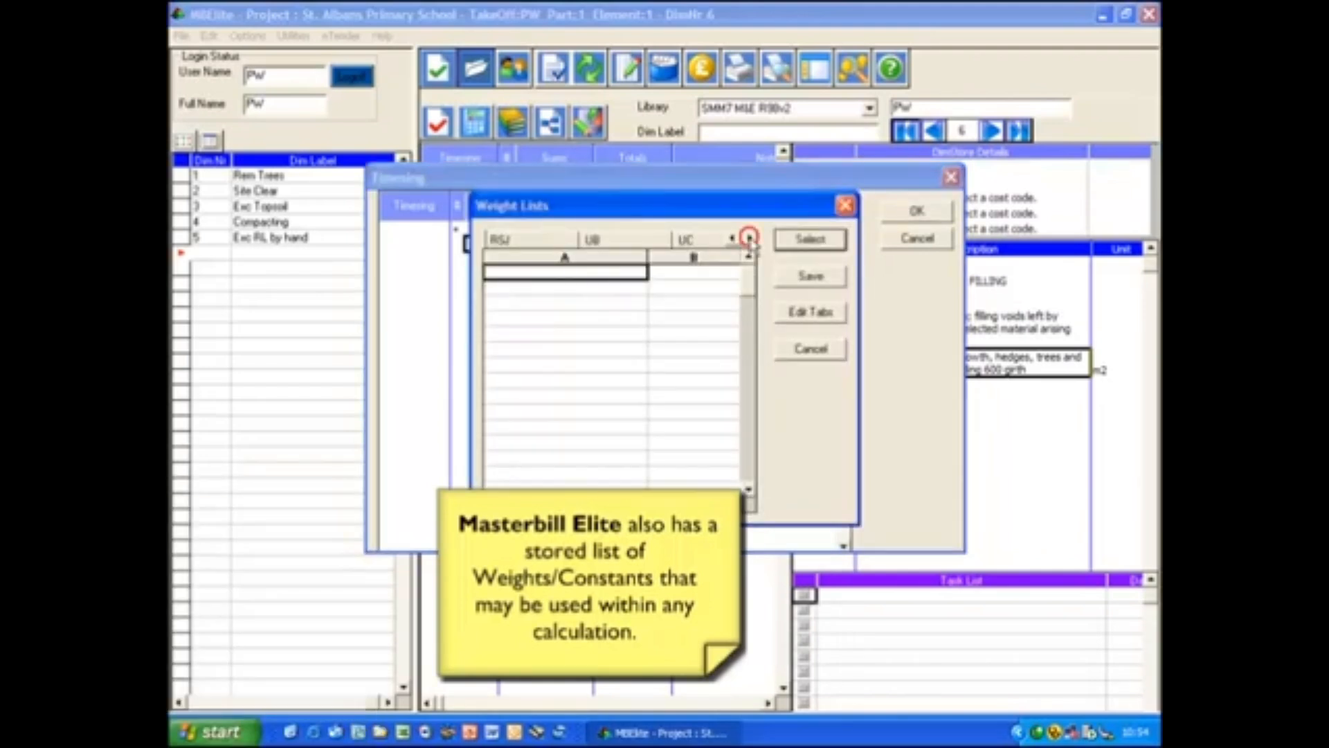
pyautogui.click(749, 239)
pyautogui.click(713, 239)
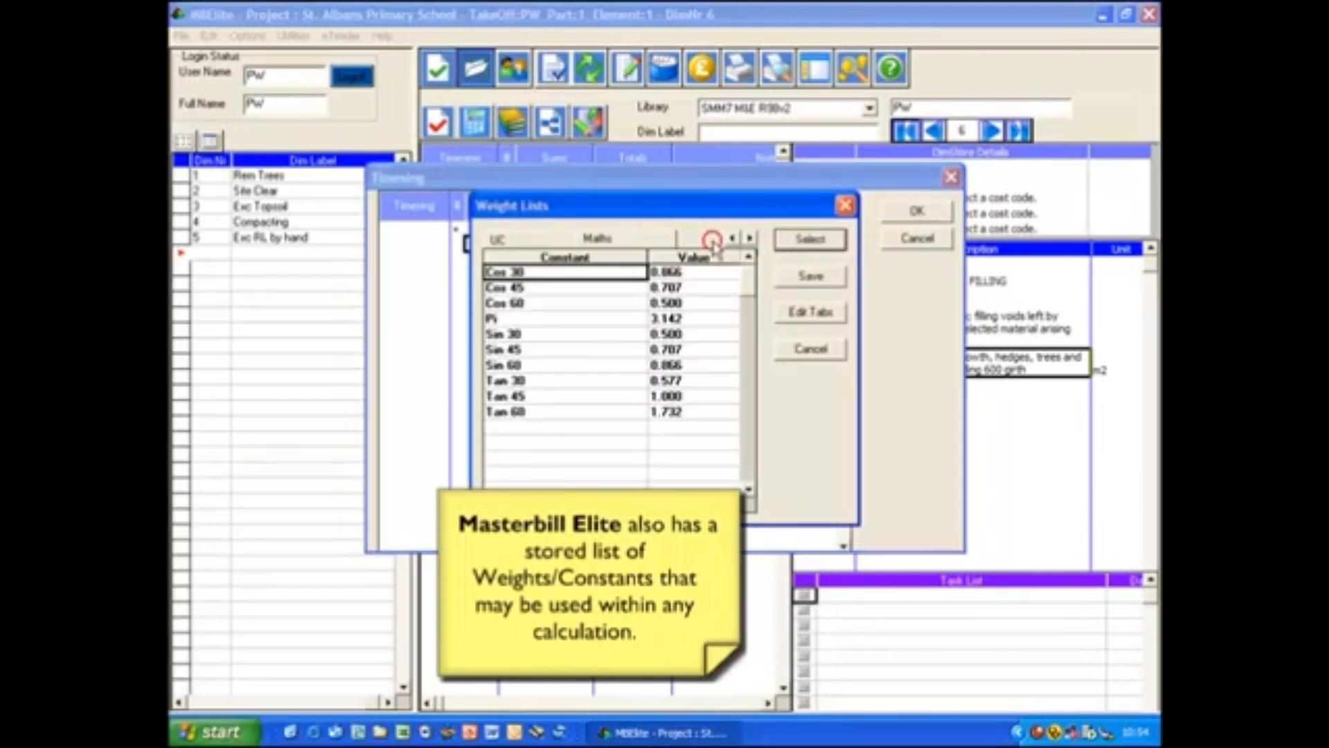
pyautogui.doubleClick(550, 319)
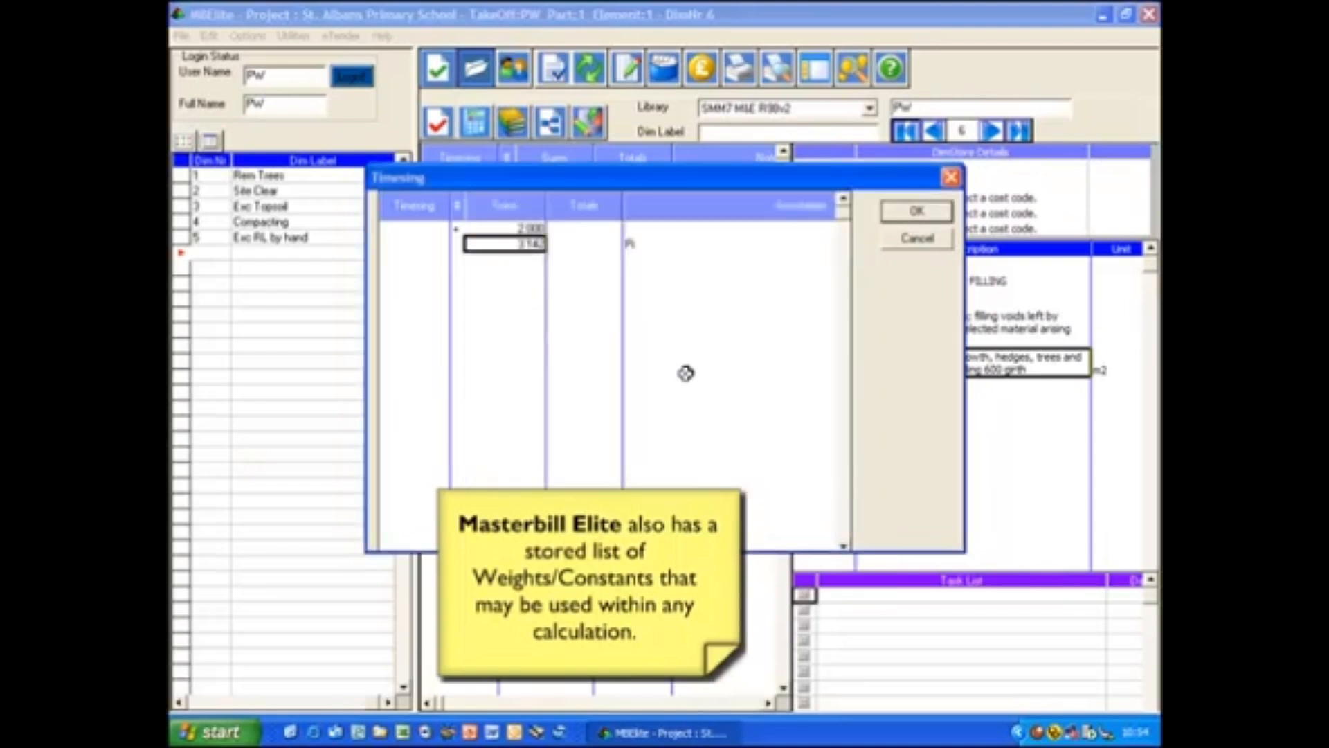
pyautogui.press('Return')
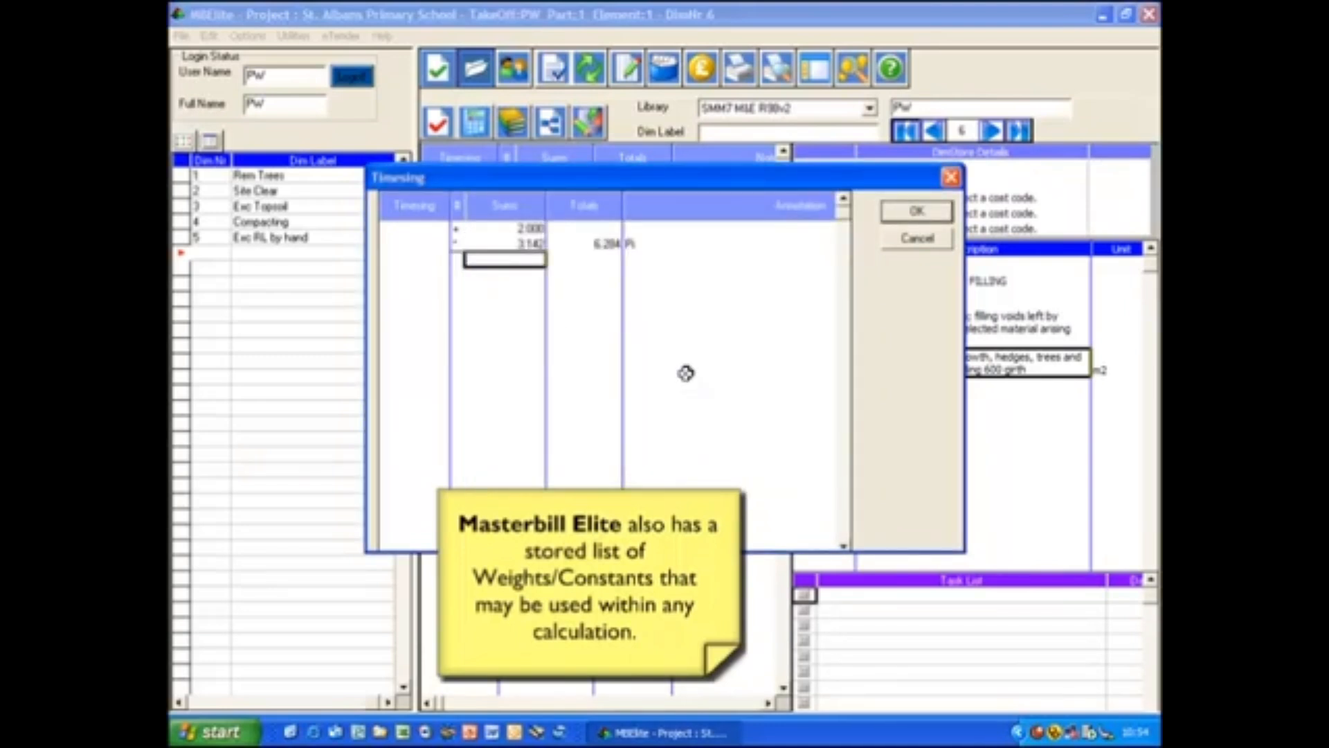
pyautogui.press('t')
pyautogui.press('Return')
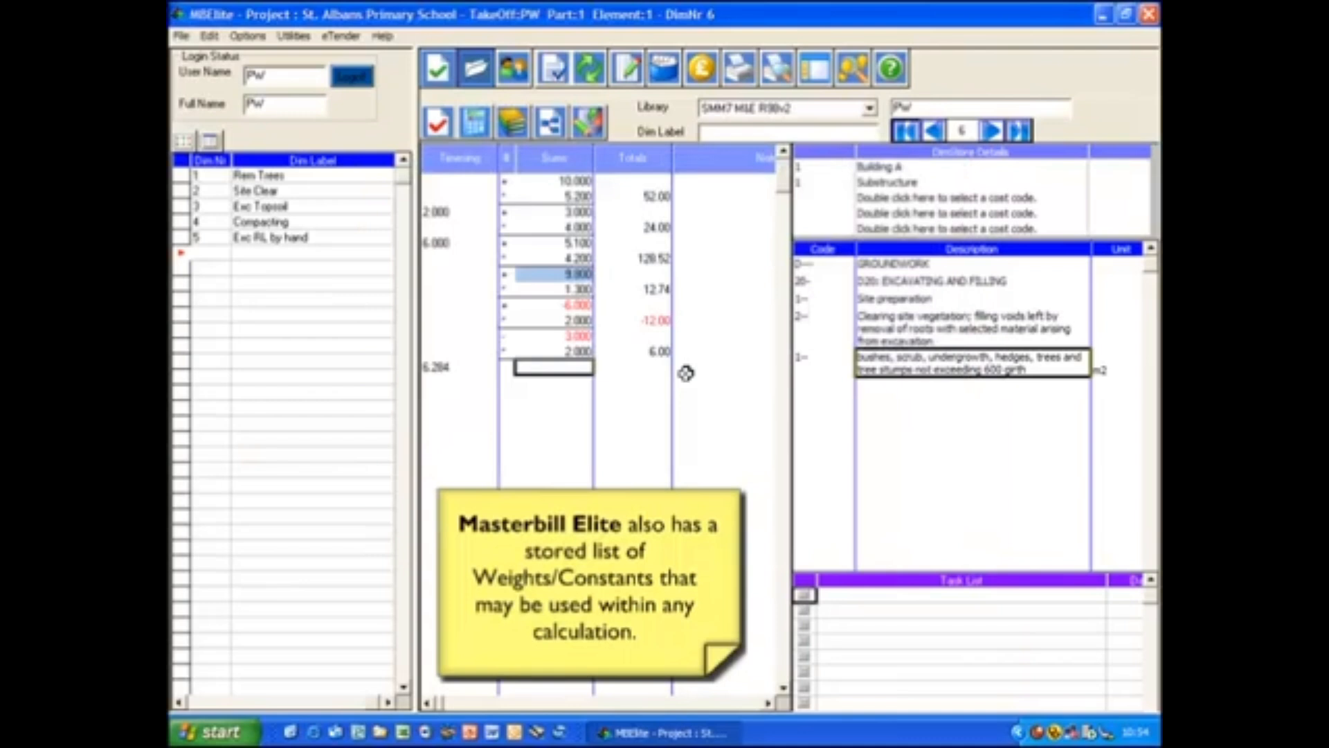
# - Enter the dimensions 3.1 by 3.1 for the seventh calculation
pyautogui.write('3.1')
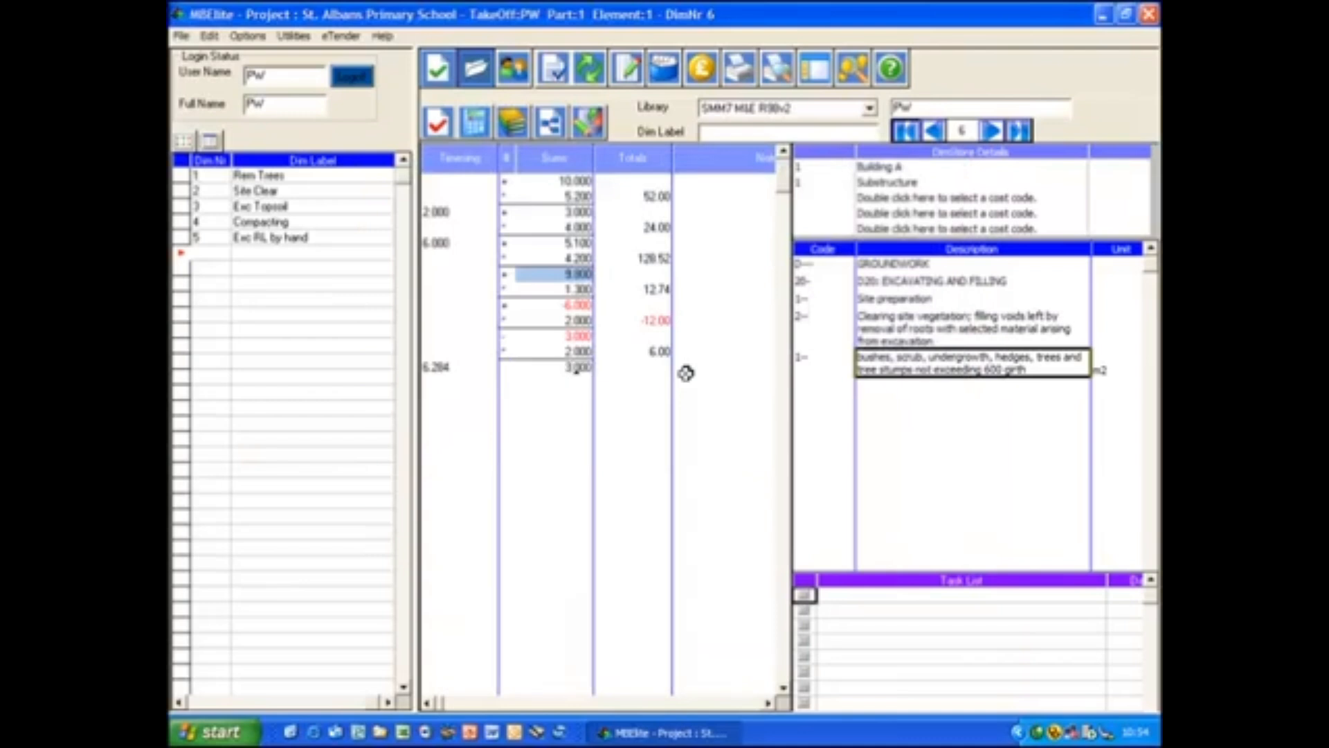
pyautogui.press('Return')
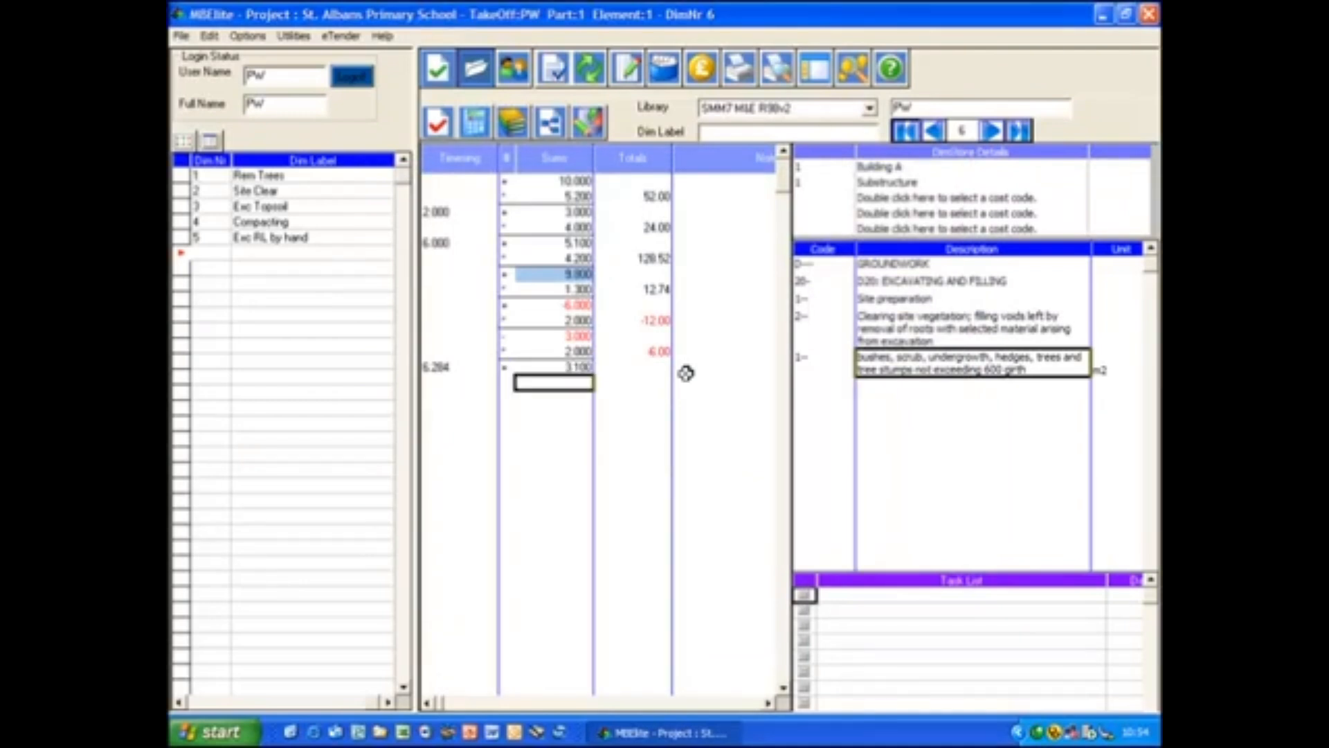
pyautogui.write('3.1')
pyautogui.press('Return')
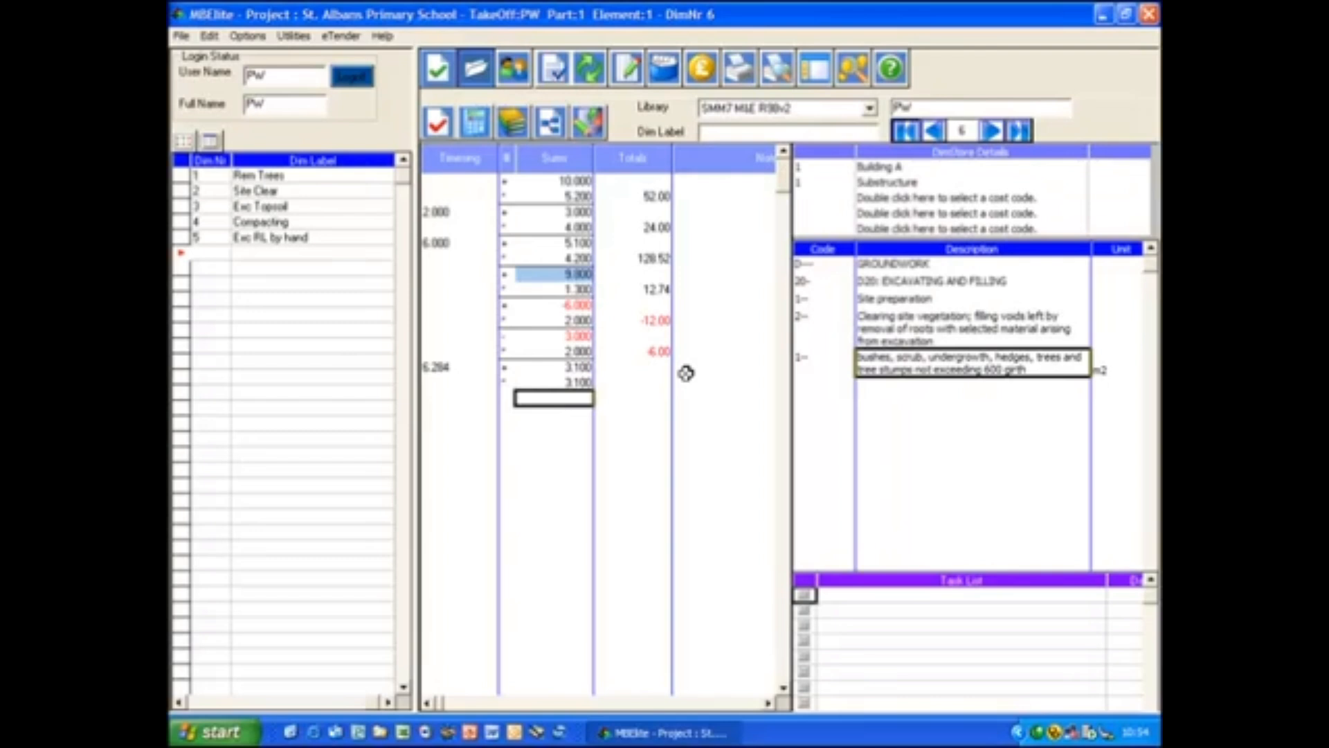
# - Total the calculations and multiply the resulting sub-total by 2
pyautogui.press('t')
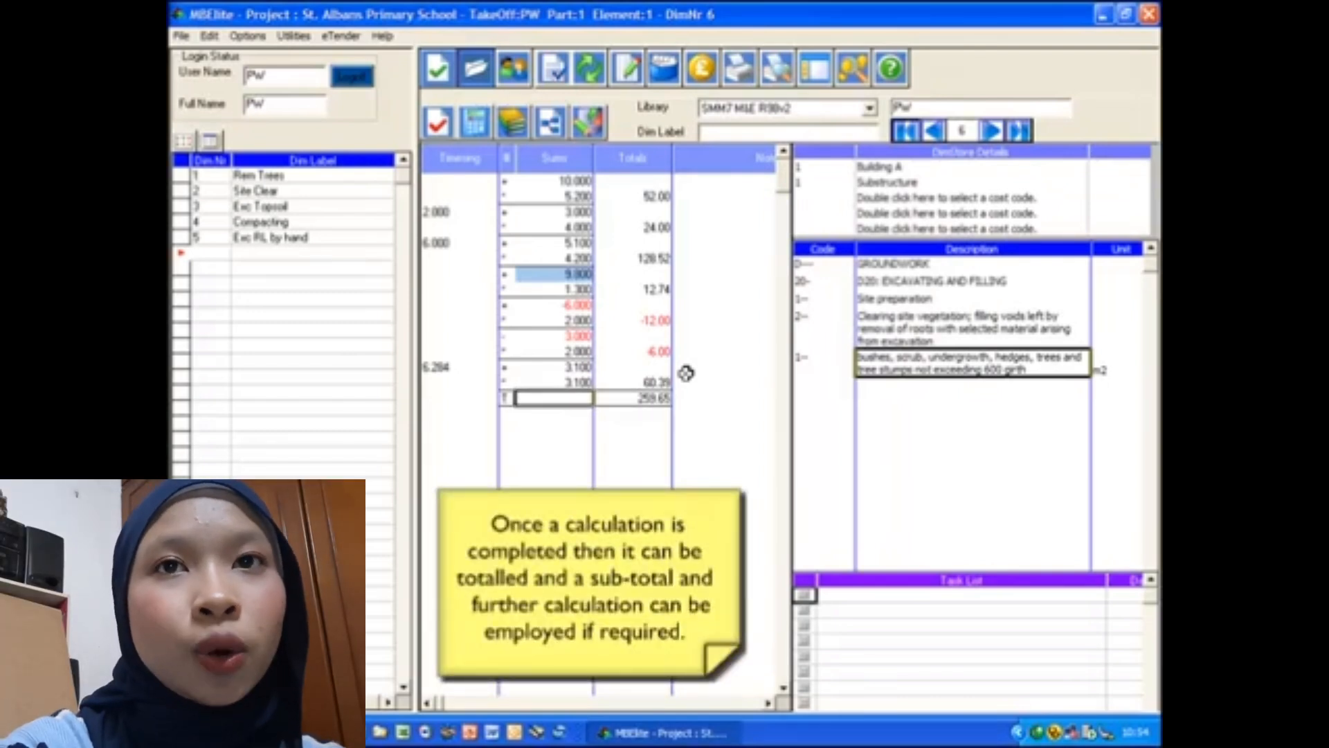
pyautogui.press('Return')
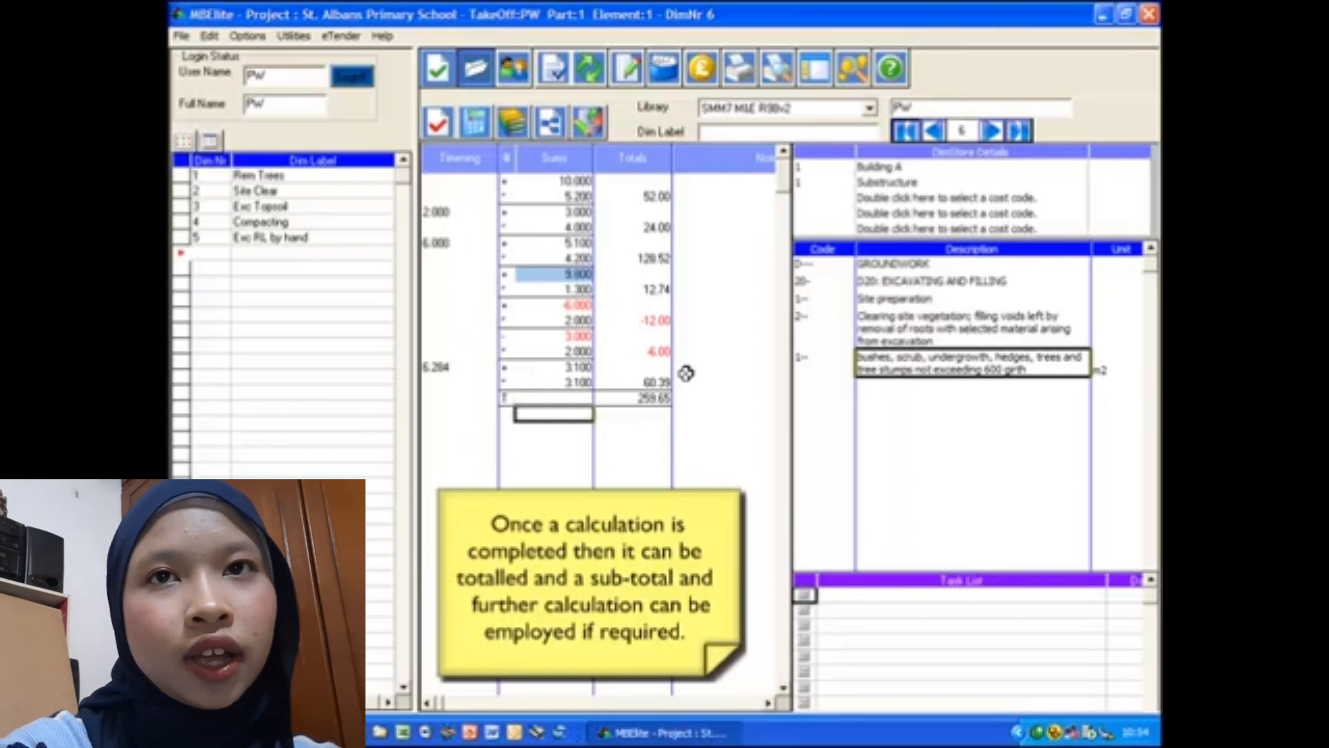
pyautogui.write('2')
pyautogui.press('Return')
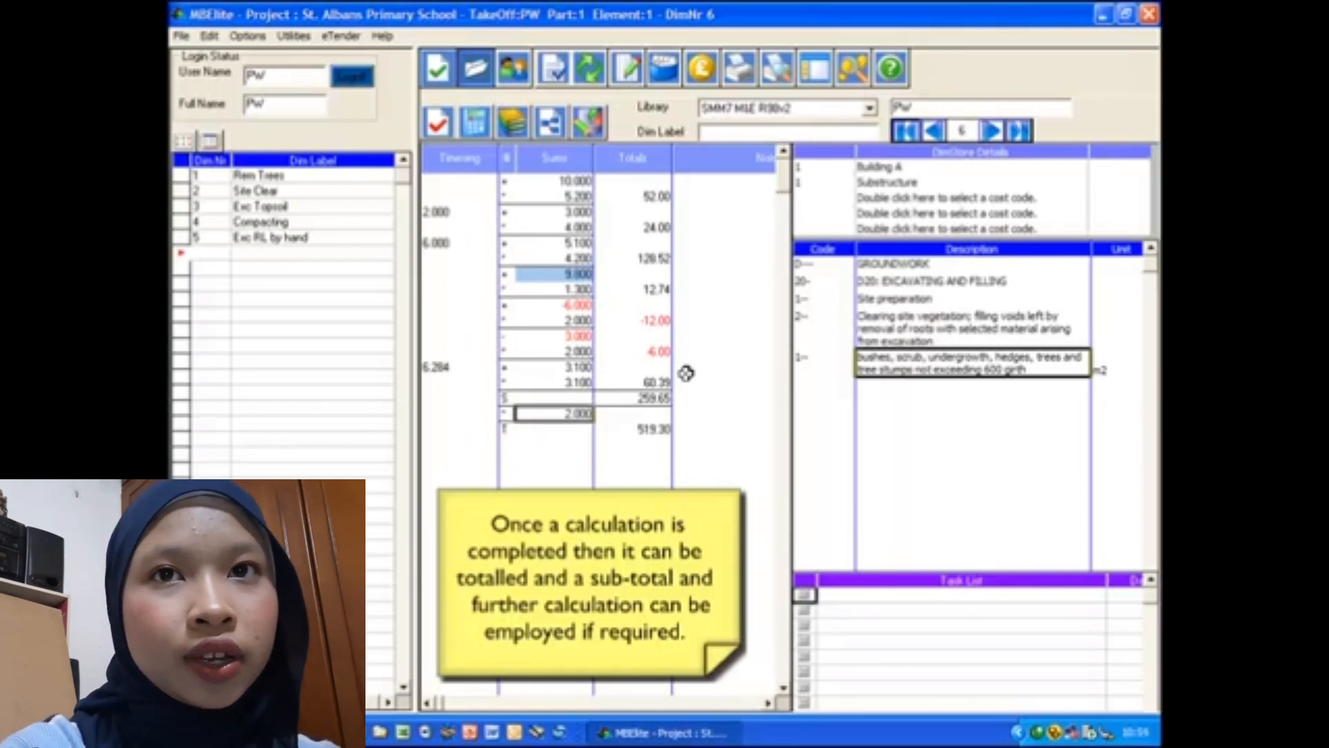
# - Annotate the first calculation as "Area A" and the second as "Area B" in the notes
pyautogui.click(695, 181)
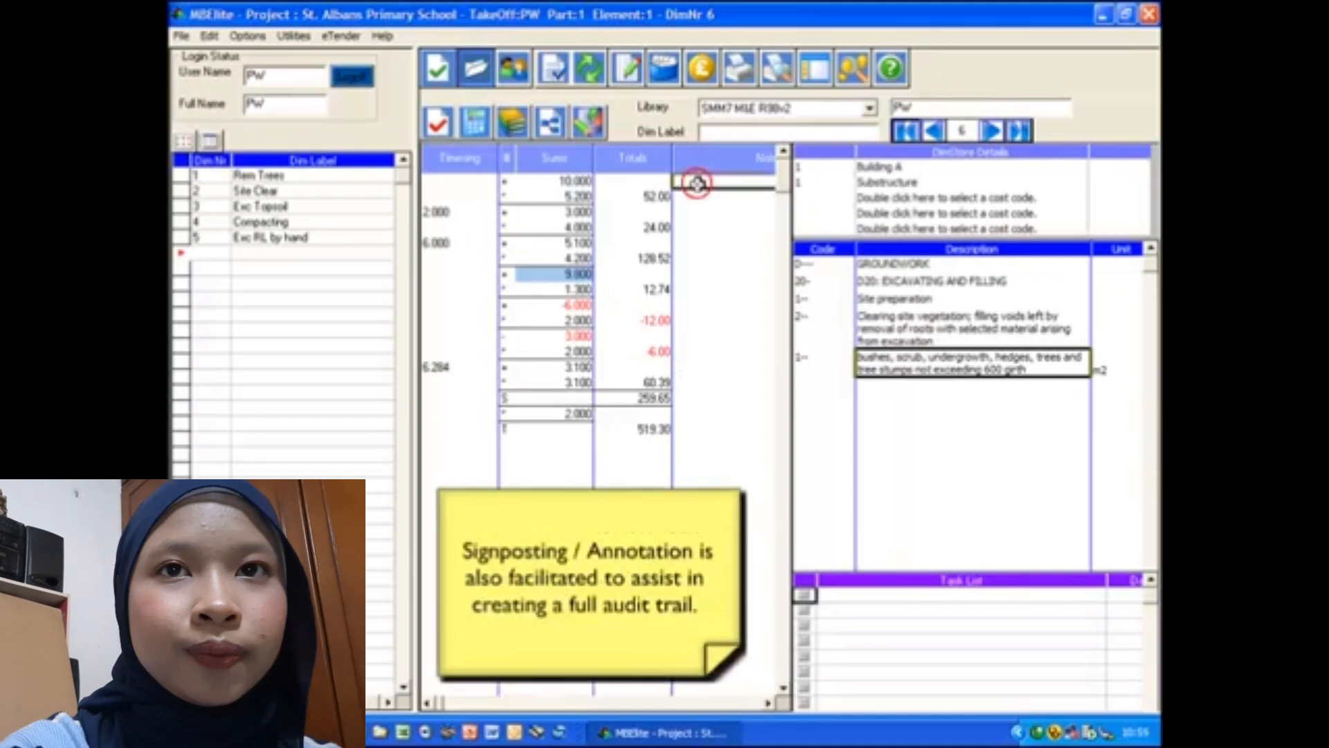
pyautogui.write('A')
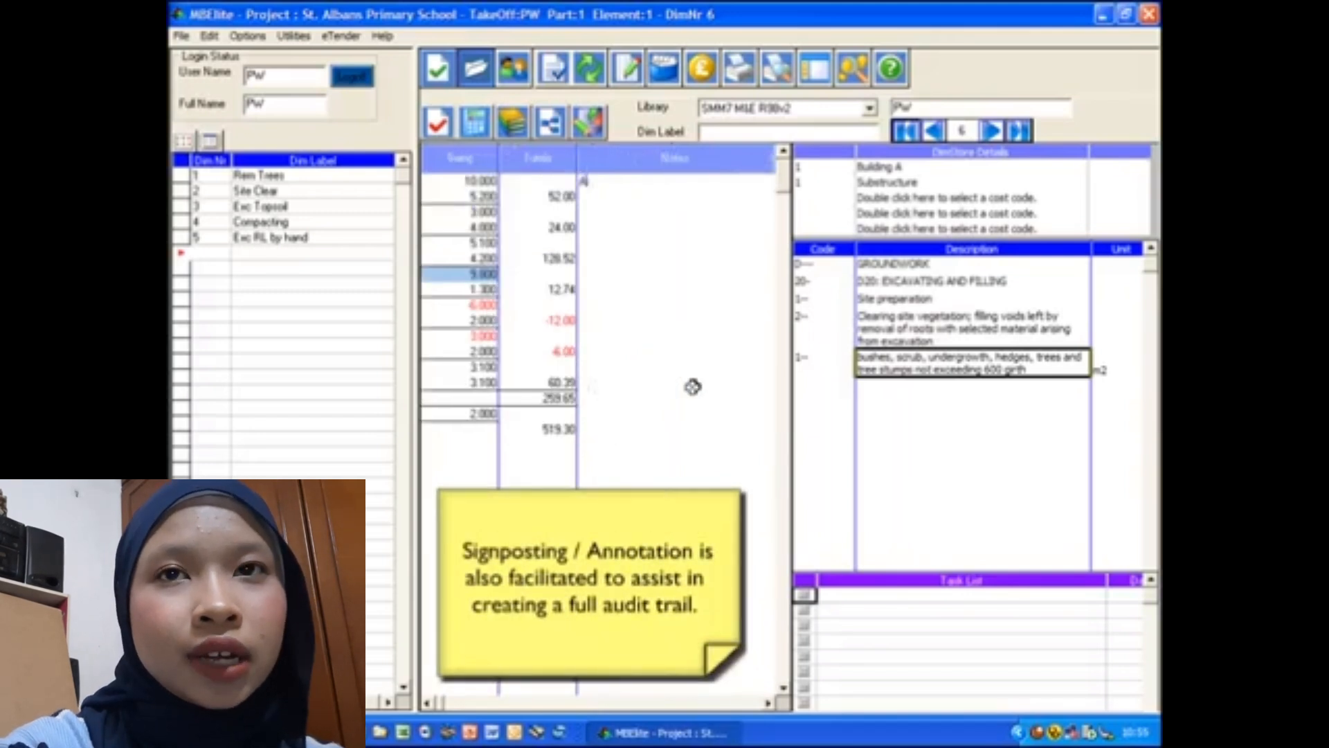
pyautogui.write('rea A')
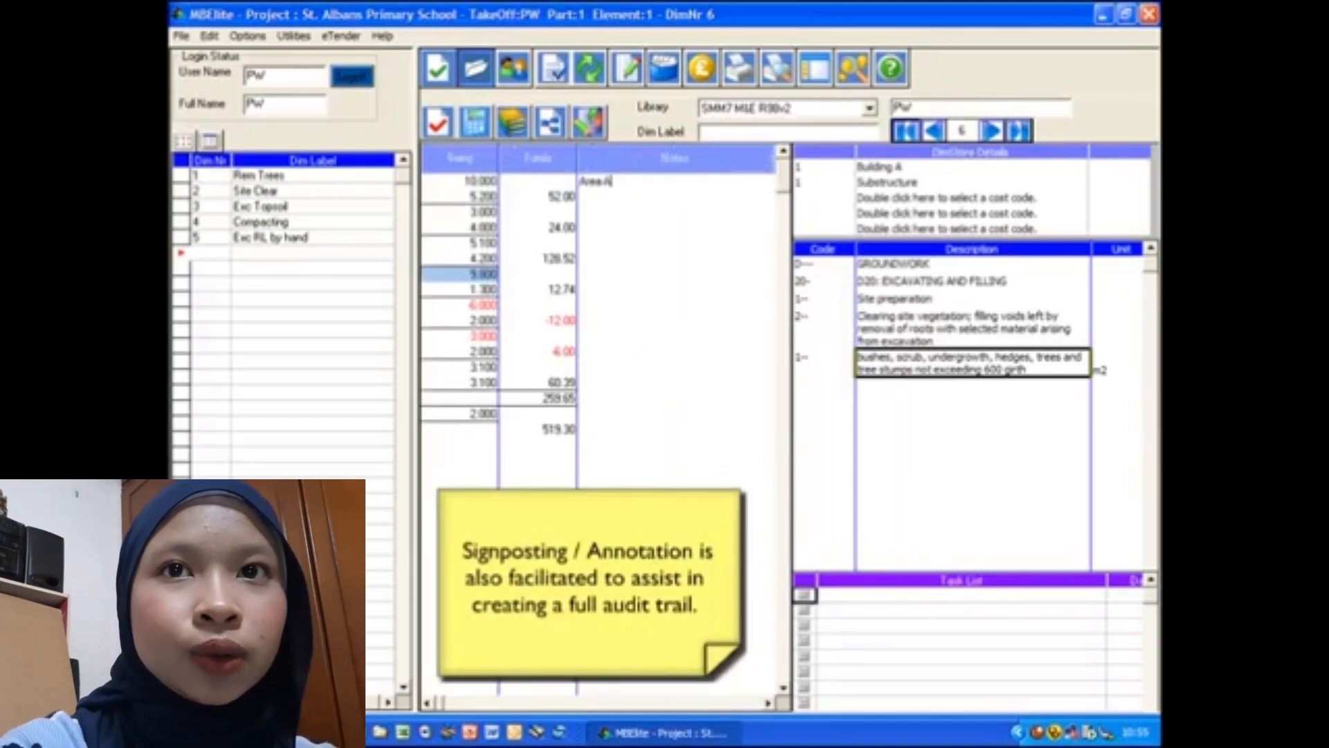
pyautogui.press('Return')
pyautogui.press('Right')
pyautogui.press('Right')
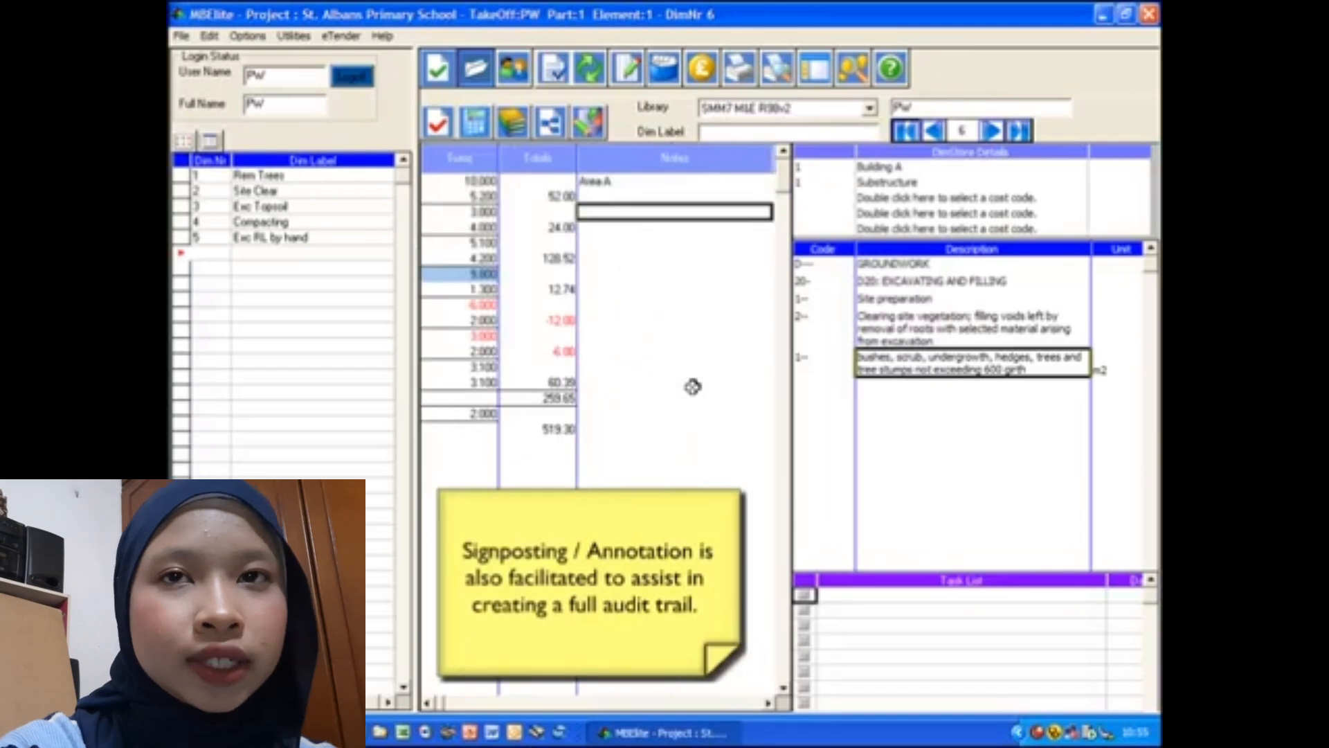
pyautogui.write('Area B')
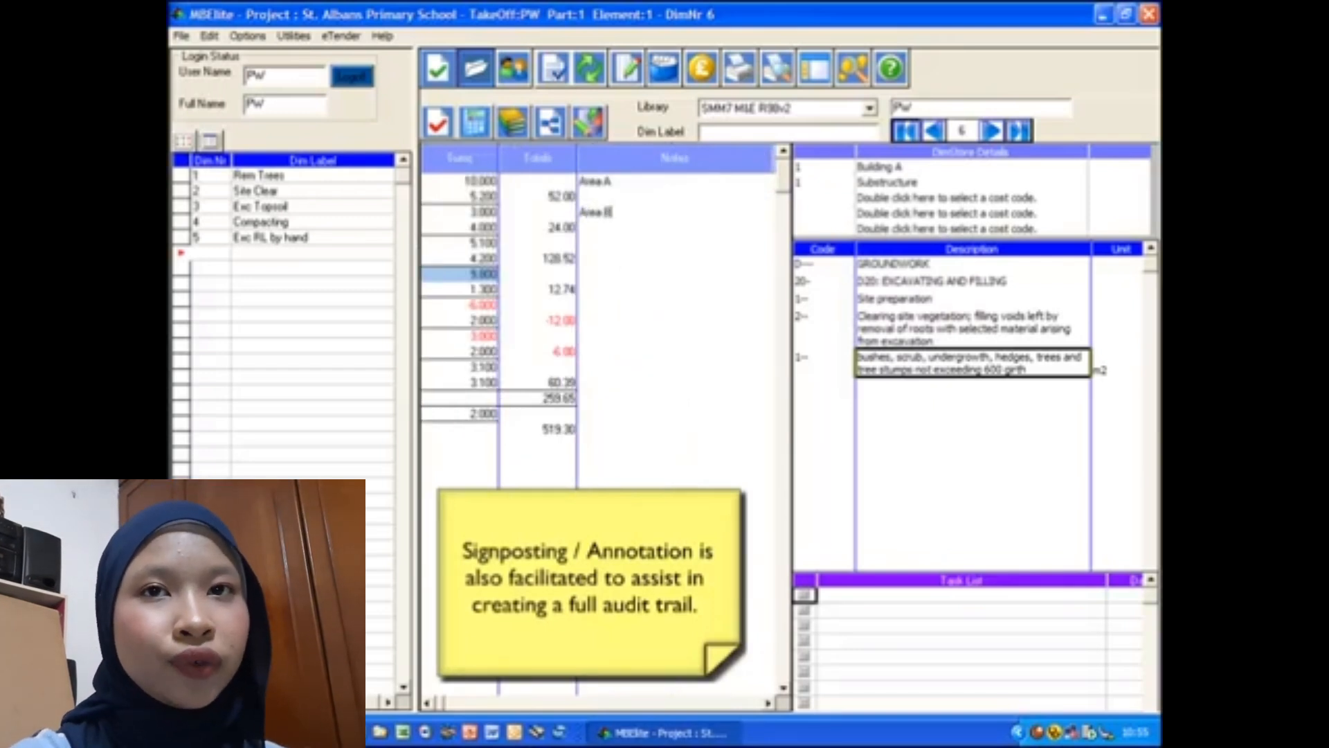
pyautogui.press('Return')
# - Annotate the two deductions as "Pond 1" and "Pond 2" in the notes
pyautogui.press('Down')
pyautogui.press('Down')
pyautogui.press('Down')
pyautogui.press('Down')
pyautogui.press('Right')
pyautogui.press('Right')
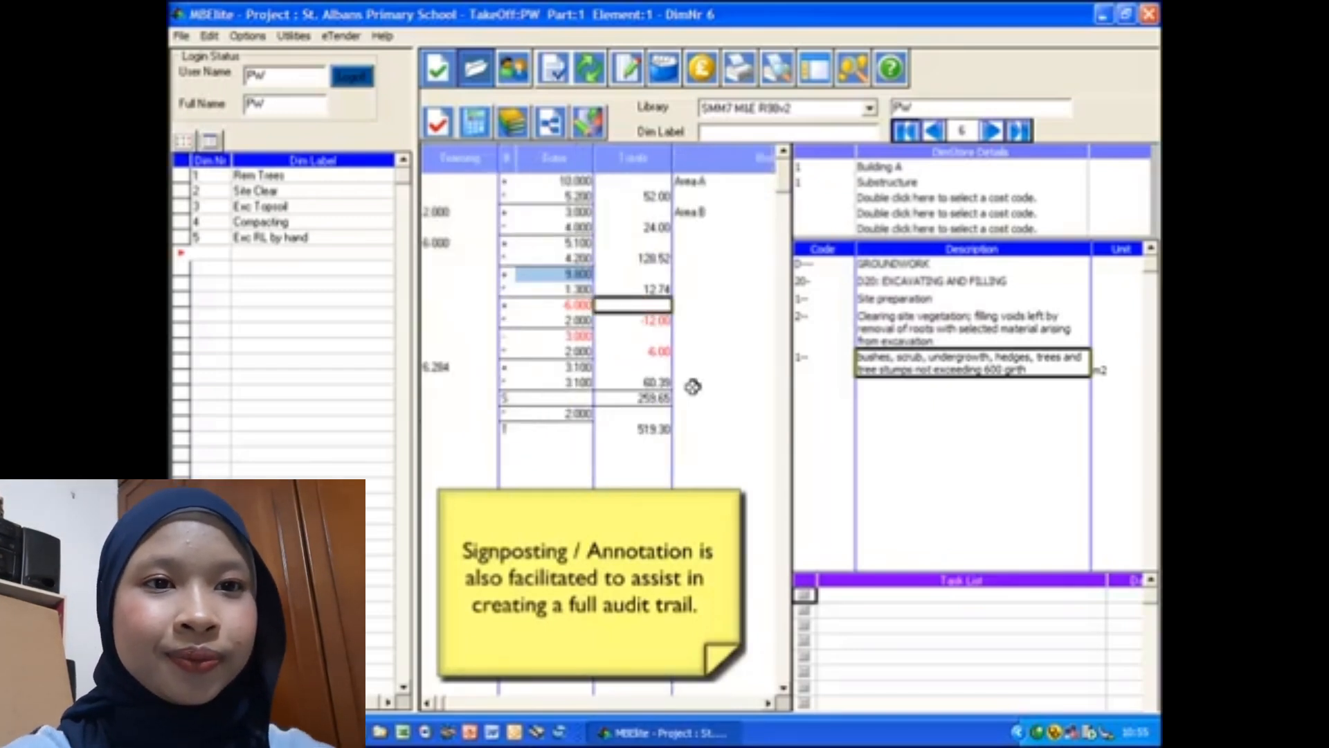
pyautogui.write('Pond 1')
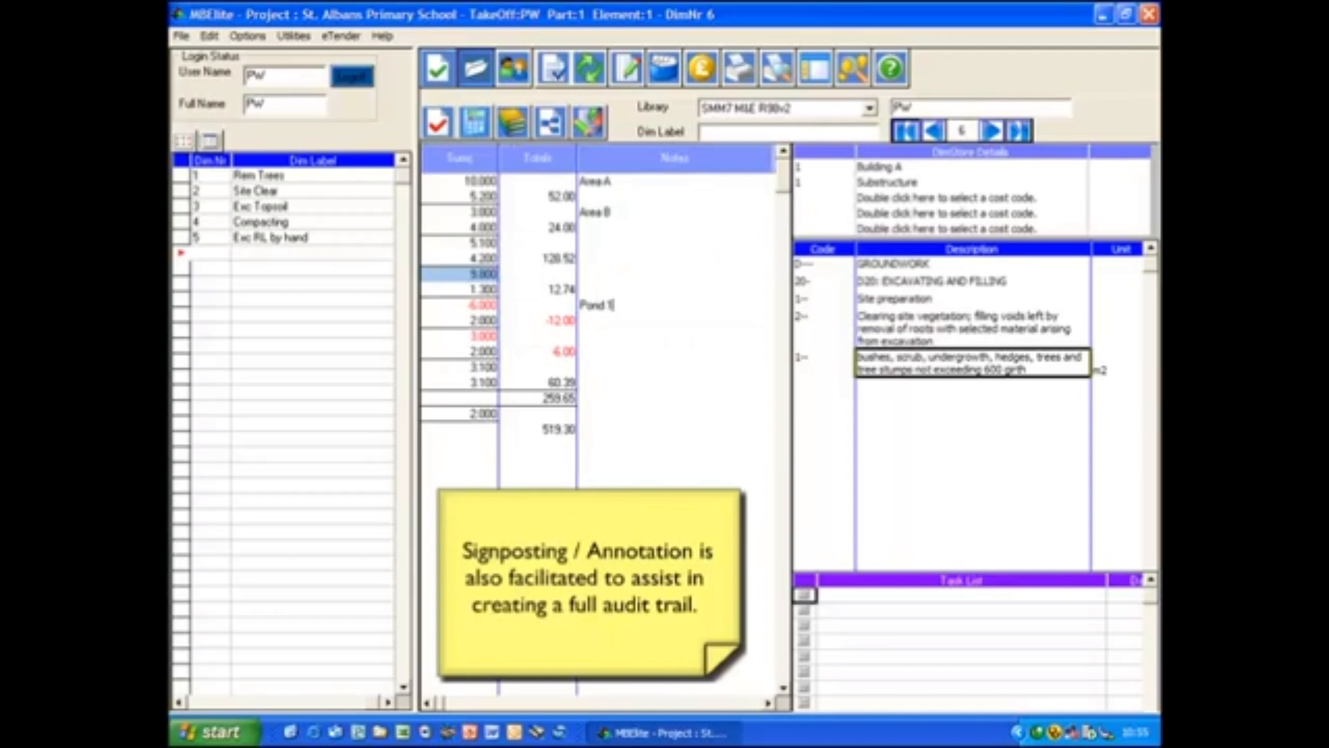
pyautogui.press('Return')
pyautogui.press('Down')
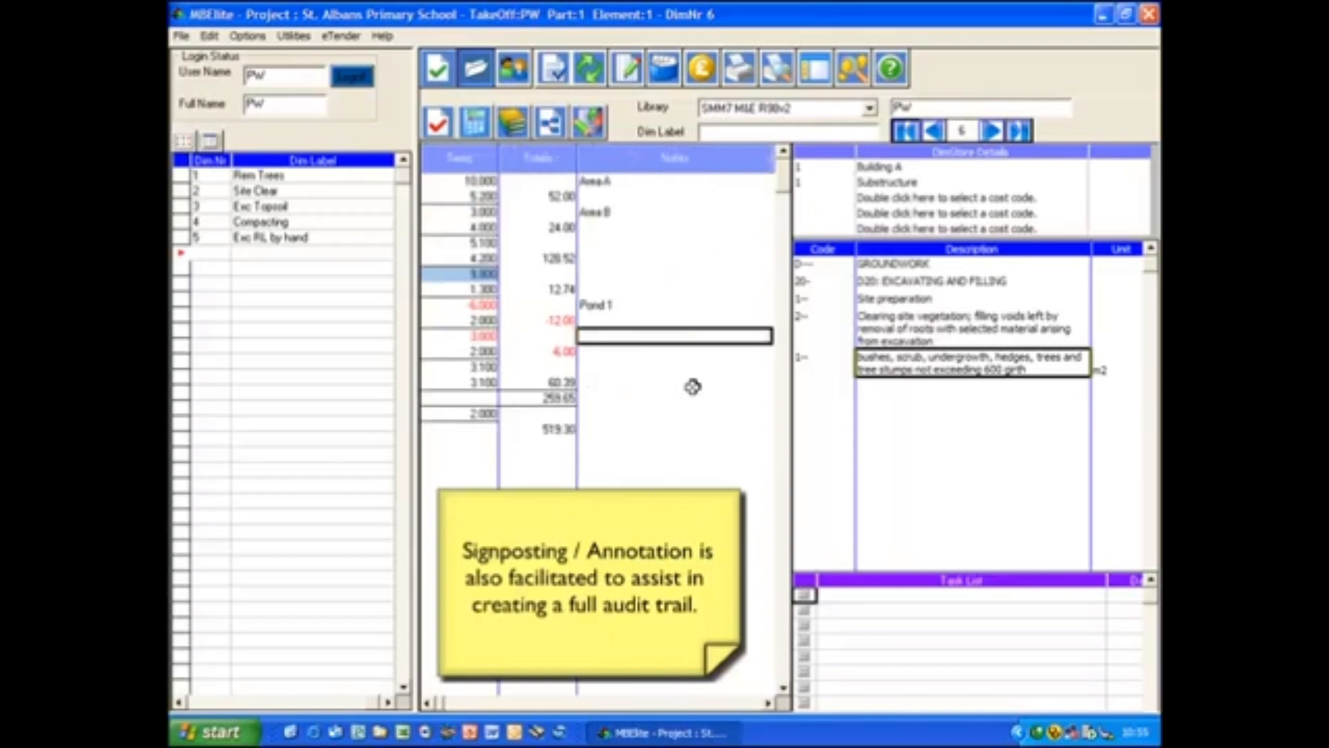
pyautogui.write('Pond 2')
pyautogui.press('Return')
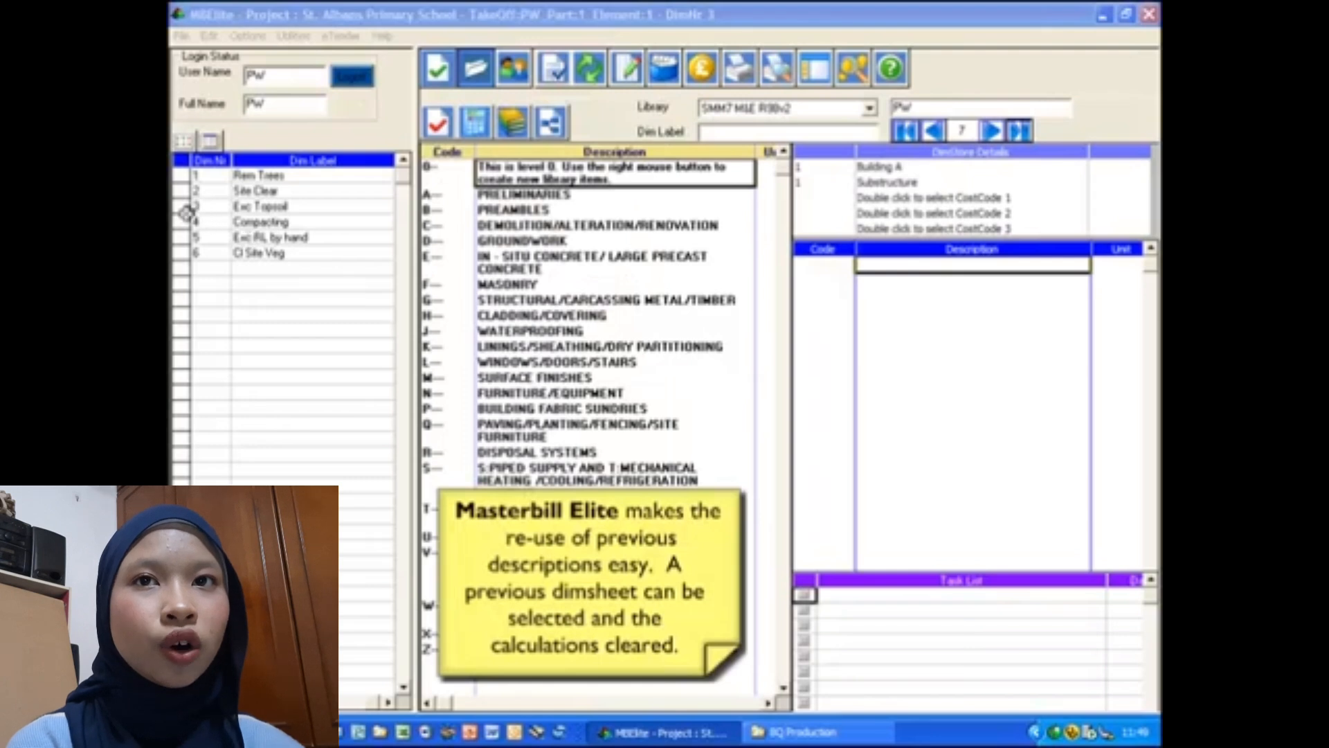
# - Open the existing Exc Topsoil dimsheet and delete all of its calculations
pyautogui.click(249, 206)
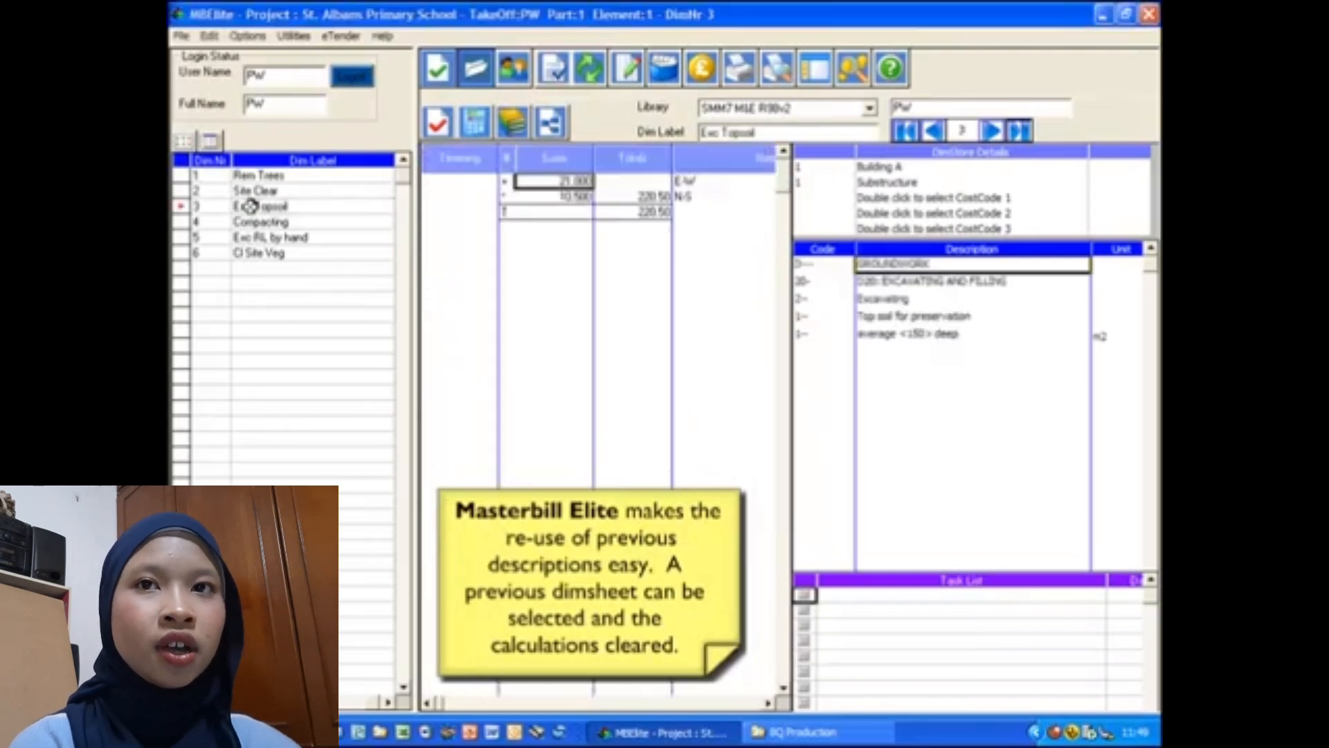
pyautogui.click(533, 276)
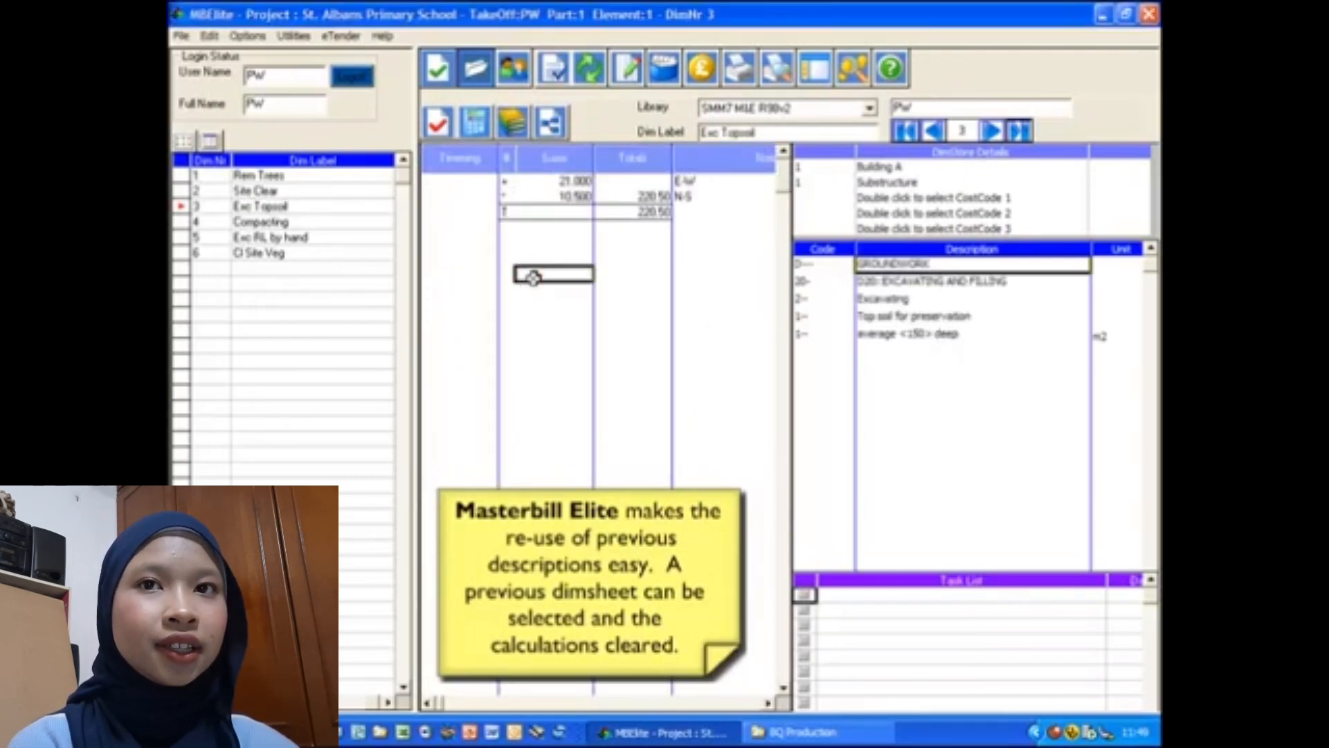
pyautogui.rightClick(533, 278)
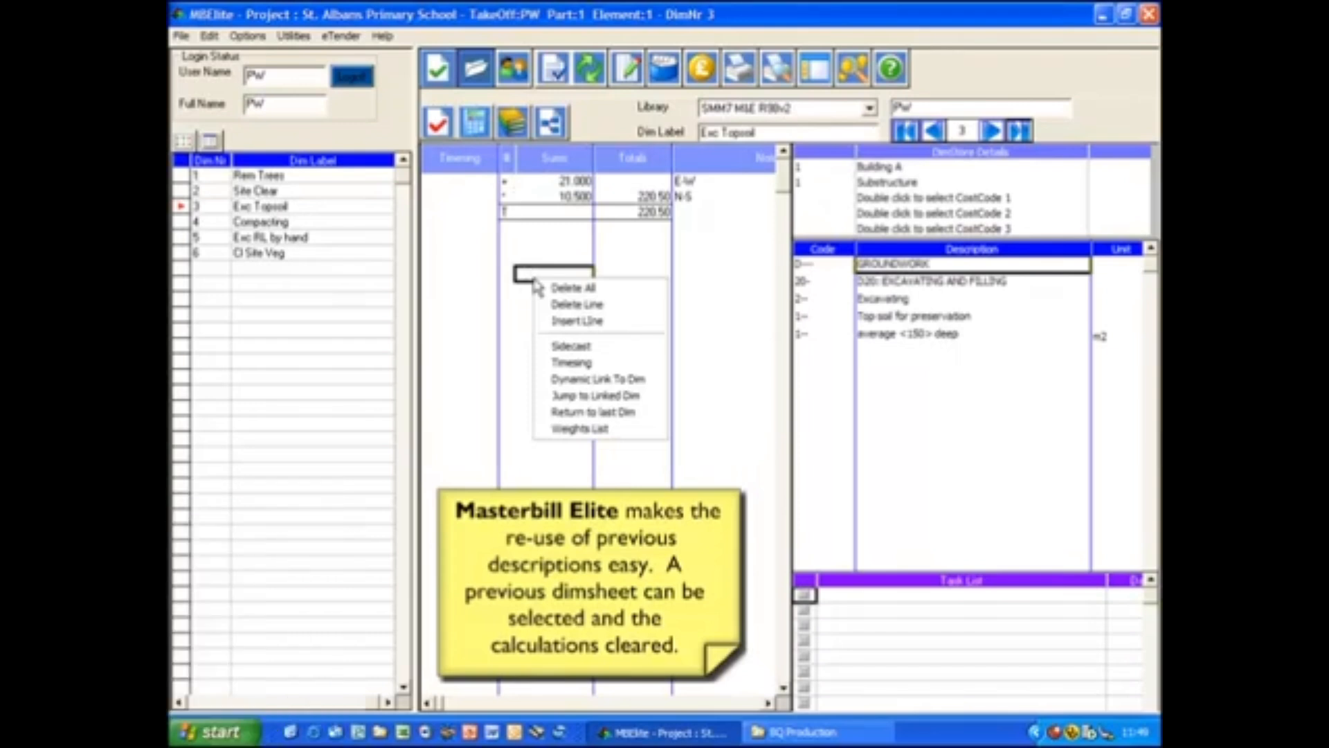
pyautogui.click(569, 289)
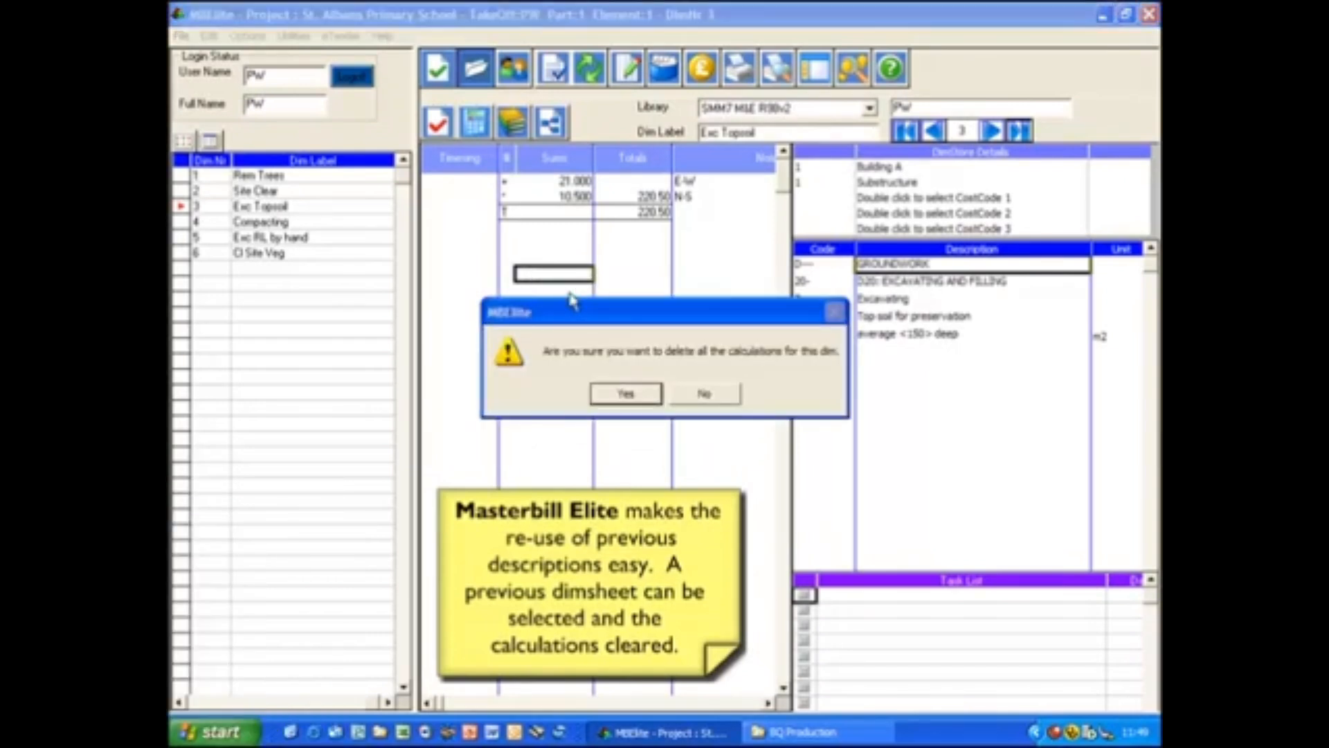
pyautogui.click(632, 393)
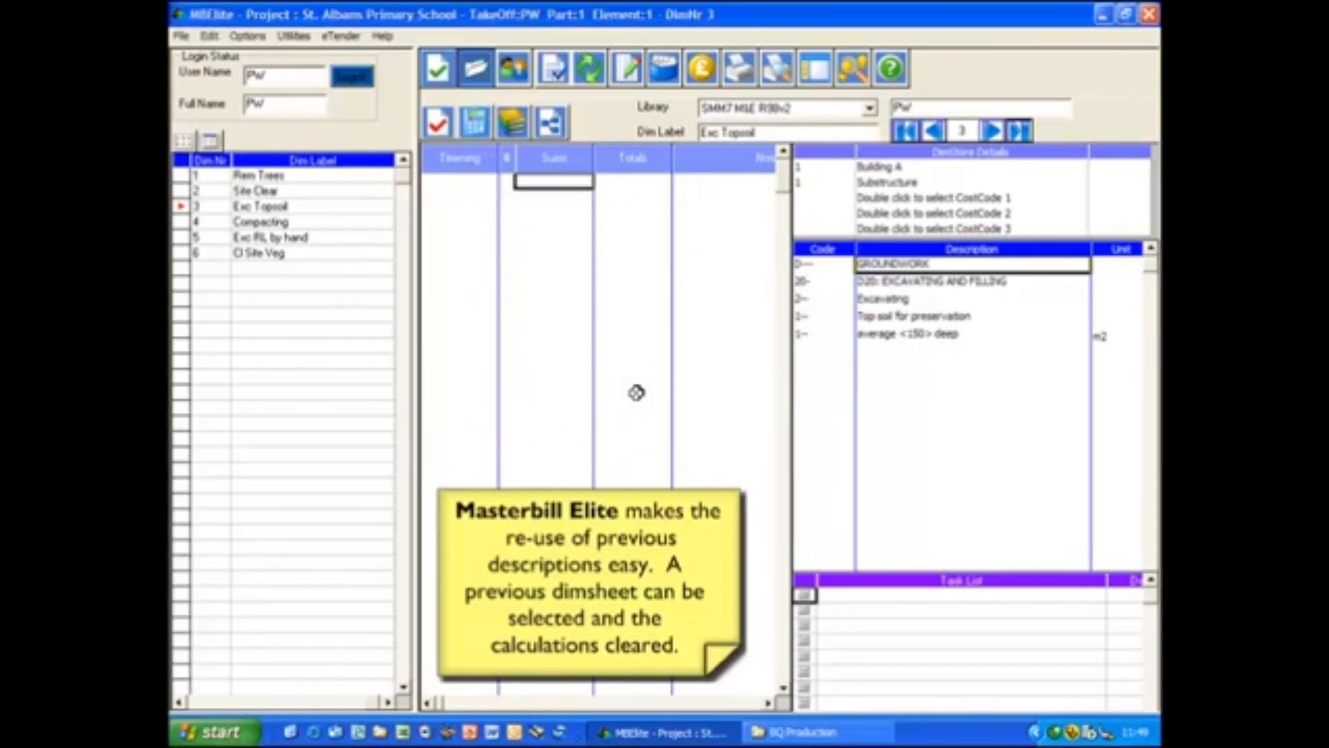
# - Dynamically link the first calculation to the Cl Site Veg dim from Building A, Substructure, and multiply it by 1
pyautogui.rightClick(534, 182)
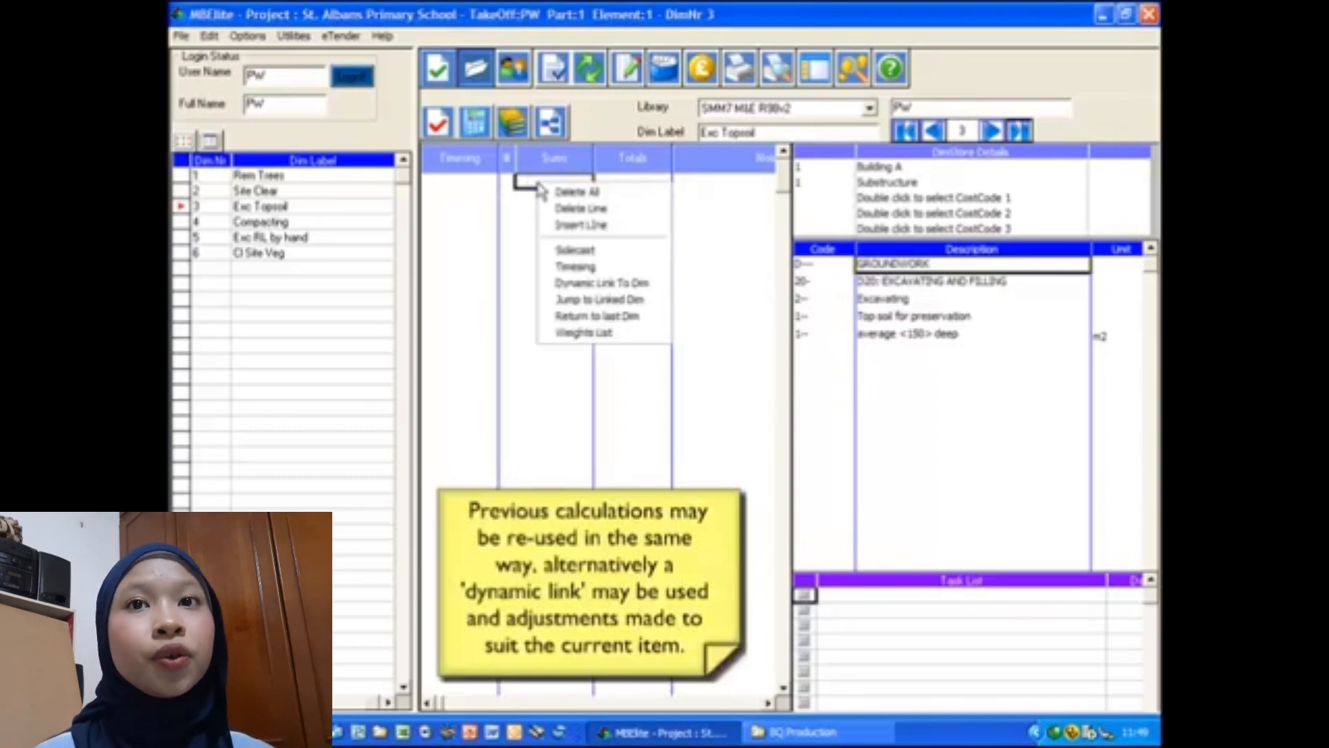
pyautogui.click(634, 282)
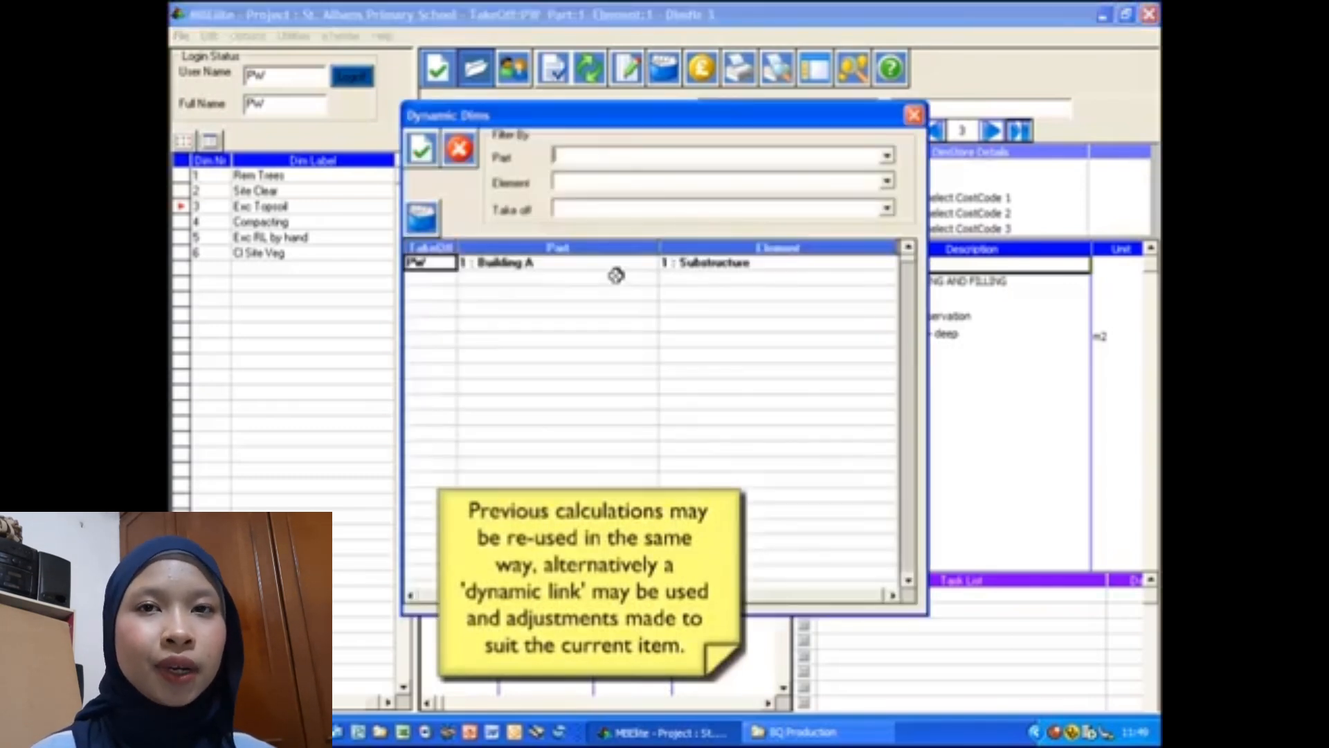
pyautogui.doubleClick(558, 261)
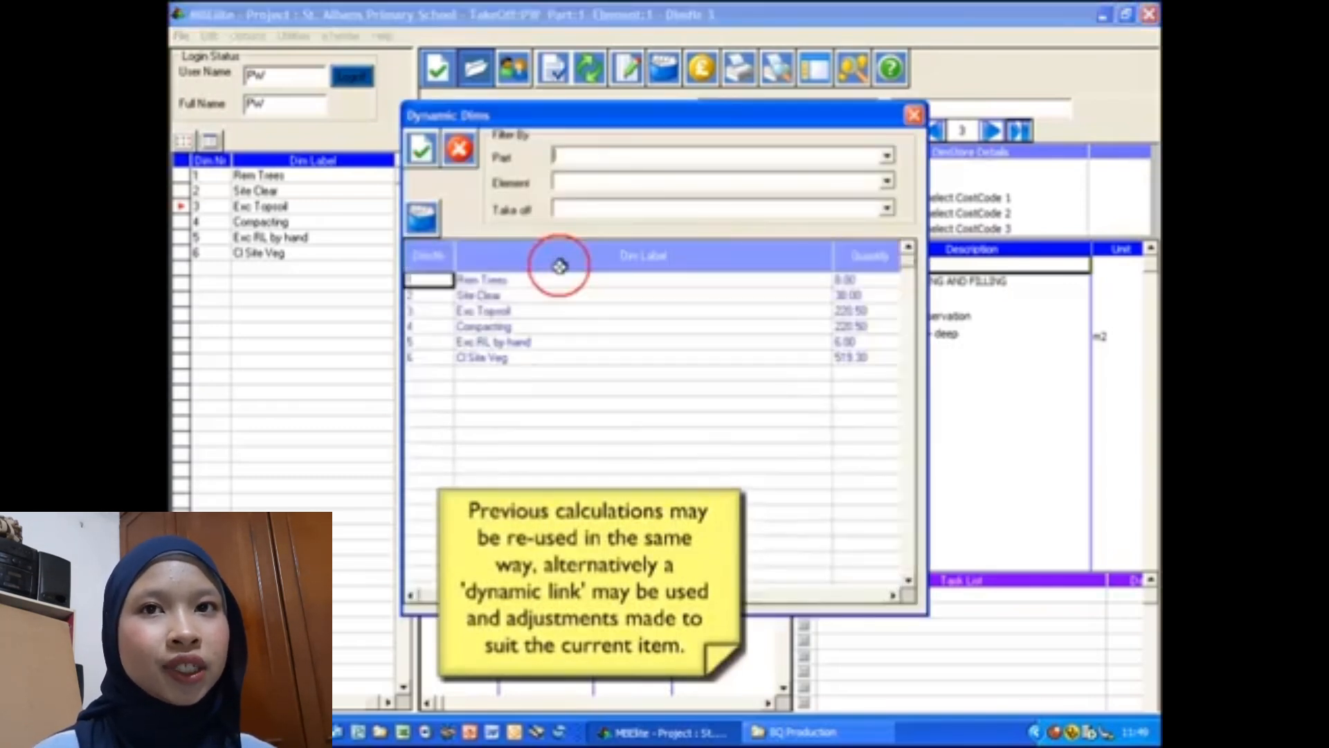
pyautogui.doubleClick(540, 358)
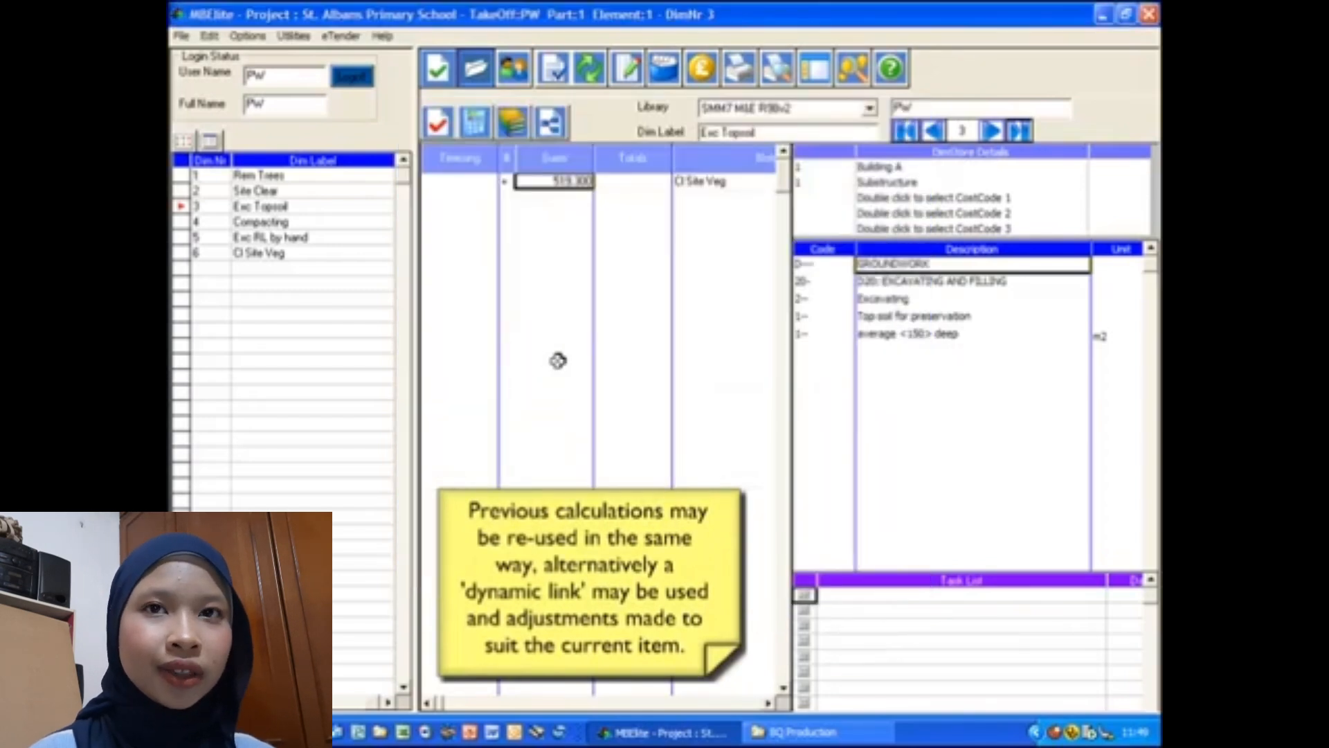
pyautogui.press('Return')
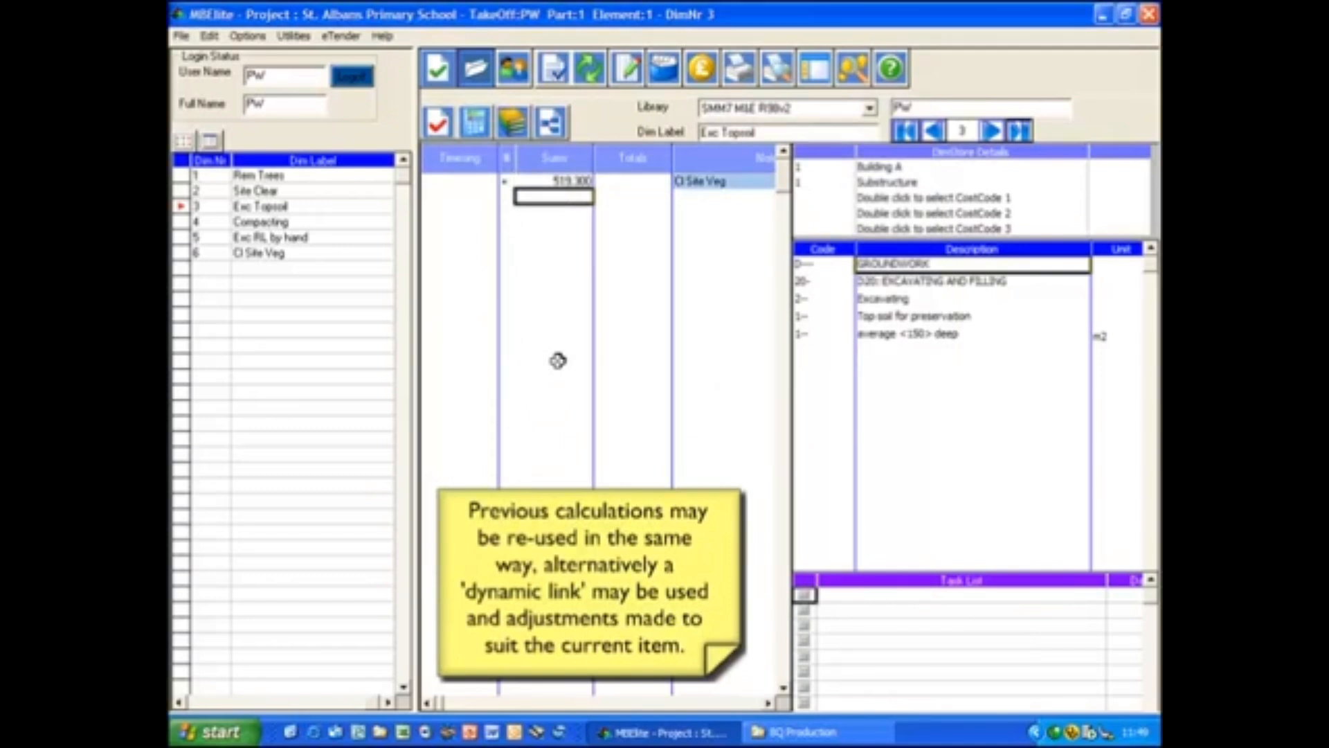
pyautogui.write('1')
pyautogui.press('Return')
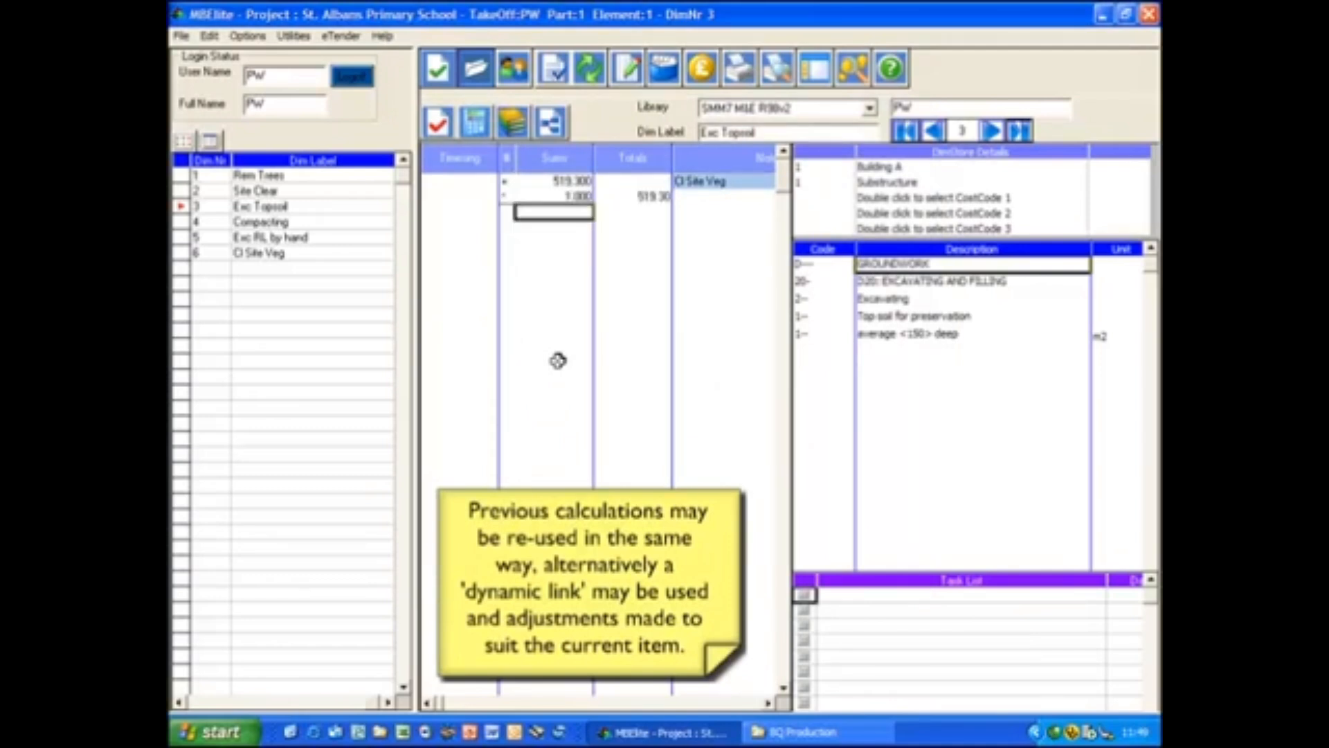
# - Enter two deductions below the linked quantity, one of 4.6 by 2.7 and one of 3.2 by 4.1
pyautogui.write('-')
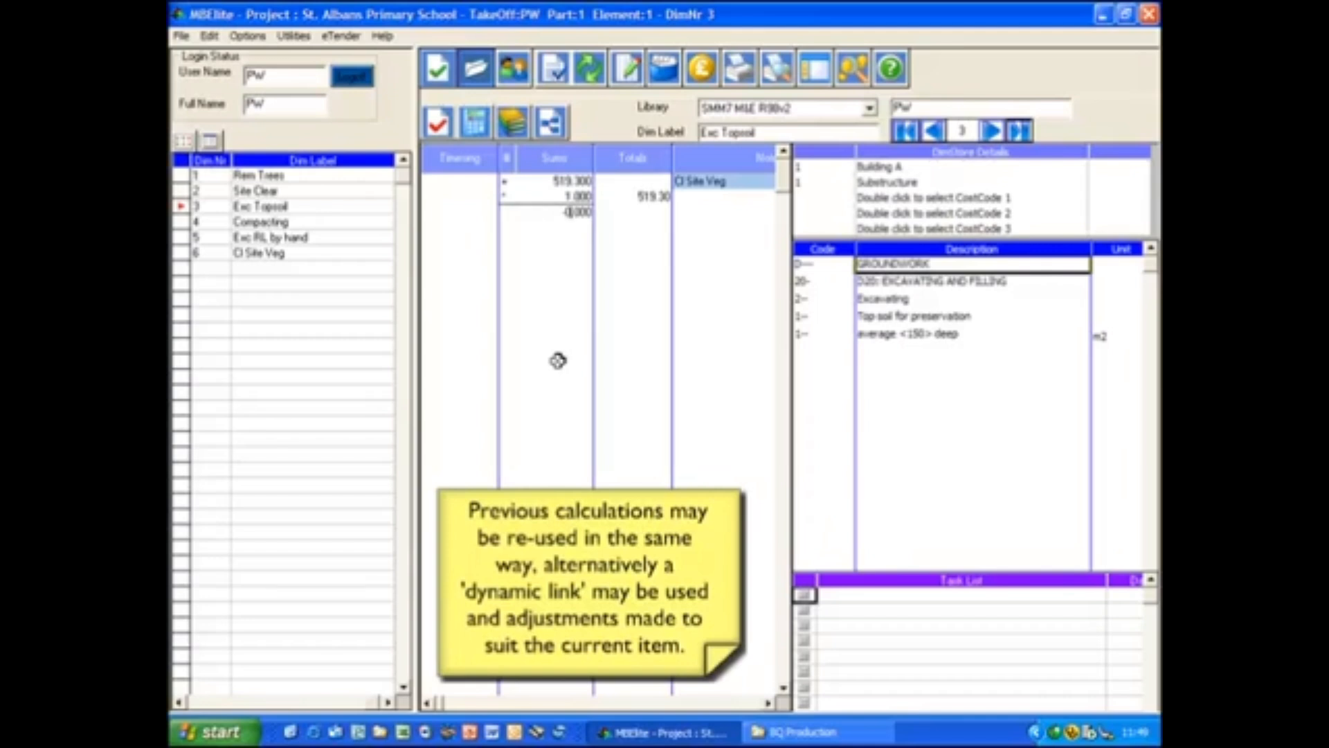
pyautogui.write('4.6')
pyautogui.press('Return')
pyautogui.write('2.7')
pyautogui.press('Return')
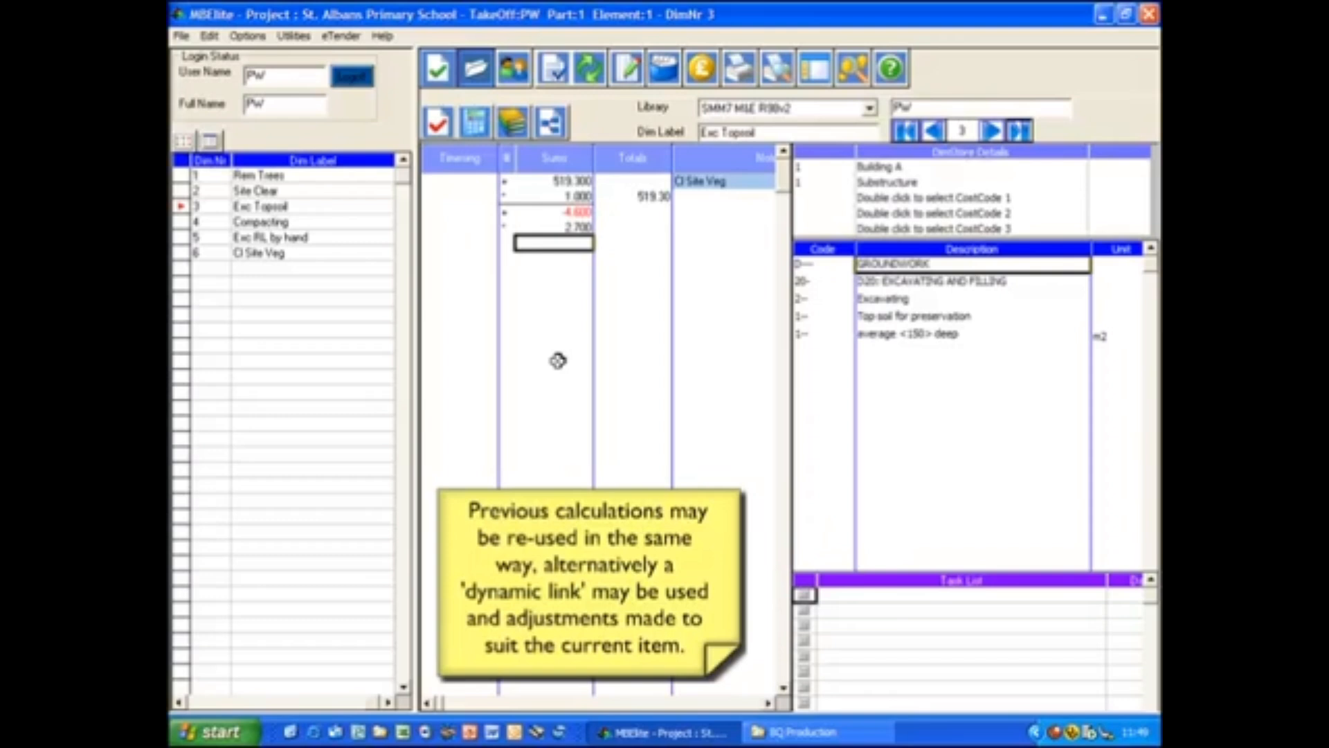
pyautogui.write('-')
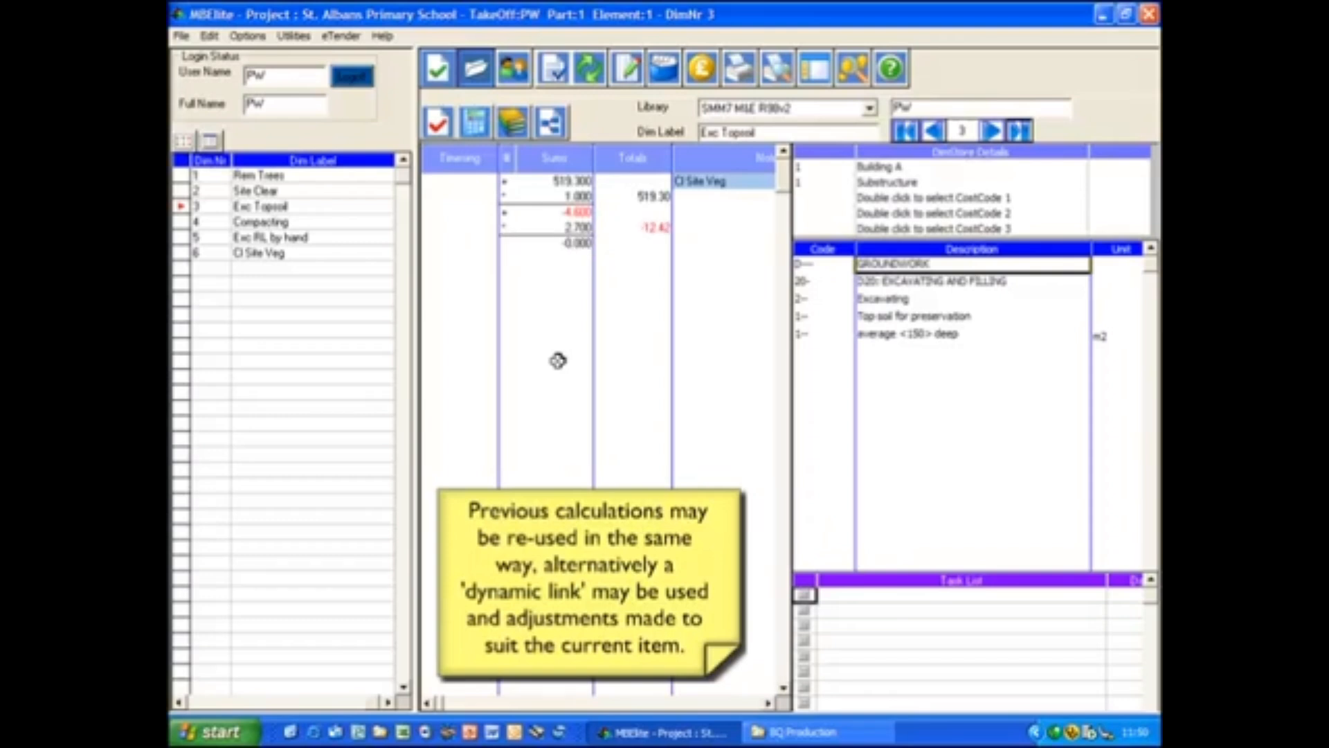
pyautogui.write('3.2')
pyautogui.press('Return')
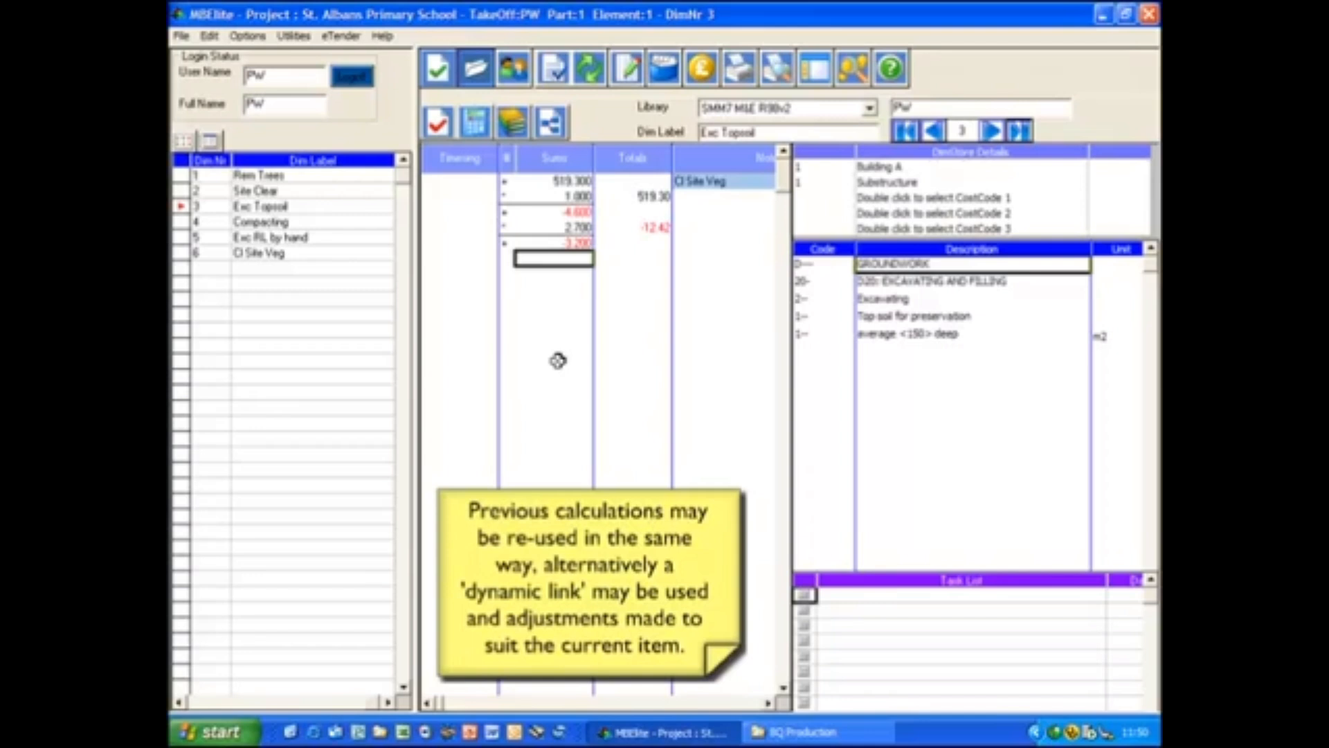
pyautogui.write('4.1')
pyautogui.press('Return')
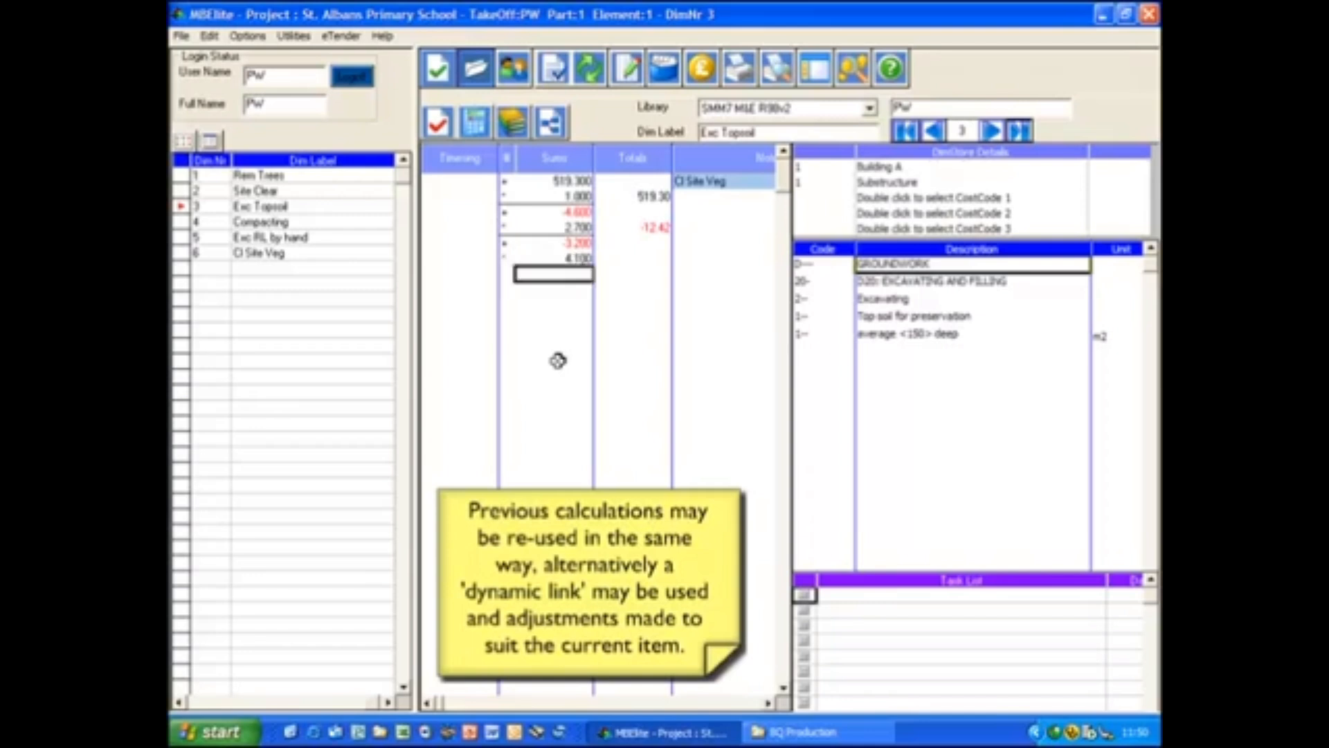
# - Total the Exc Topsoil calculations and save the dimsheet
pyautogui.press('t')
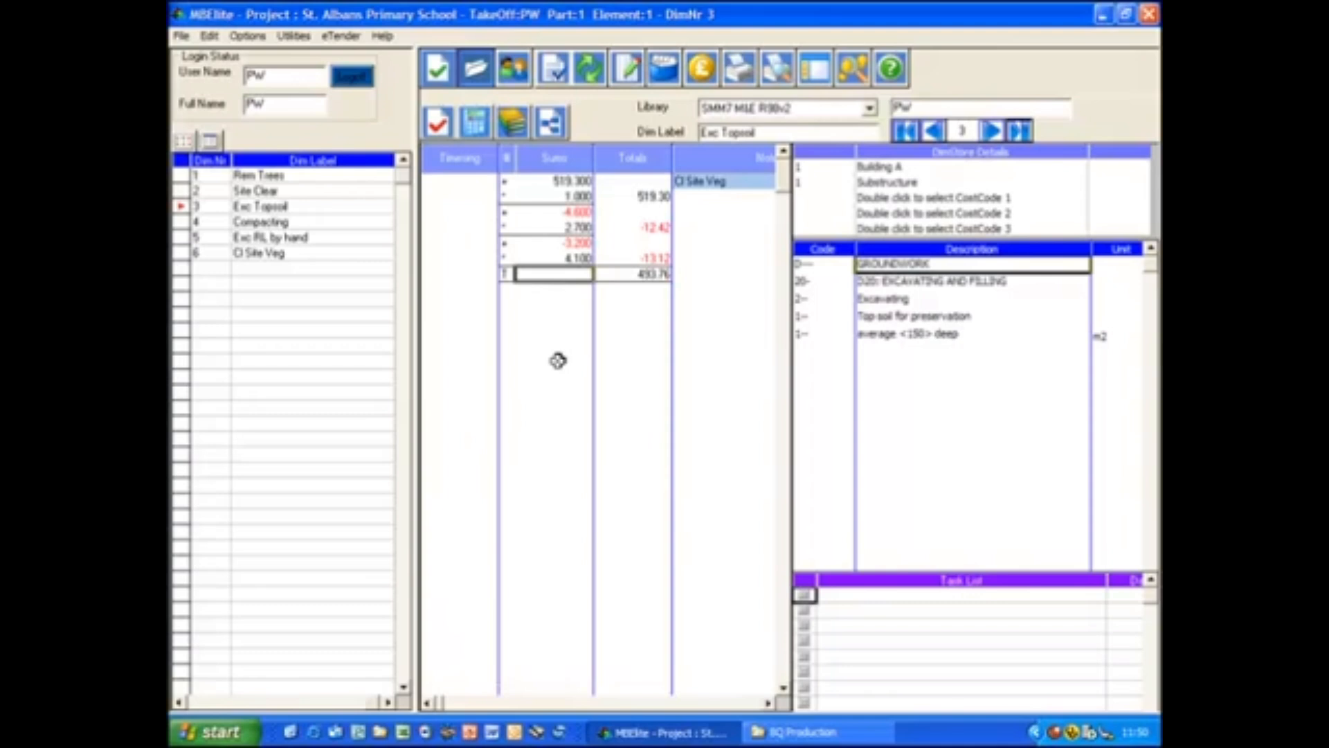
pyautogui.click(438, 70)
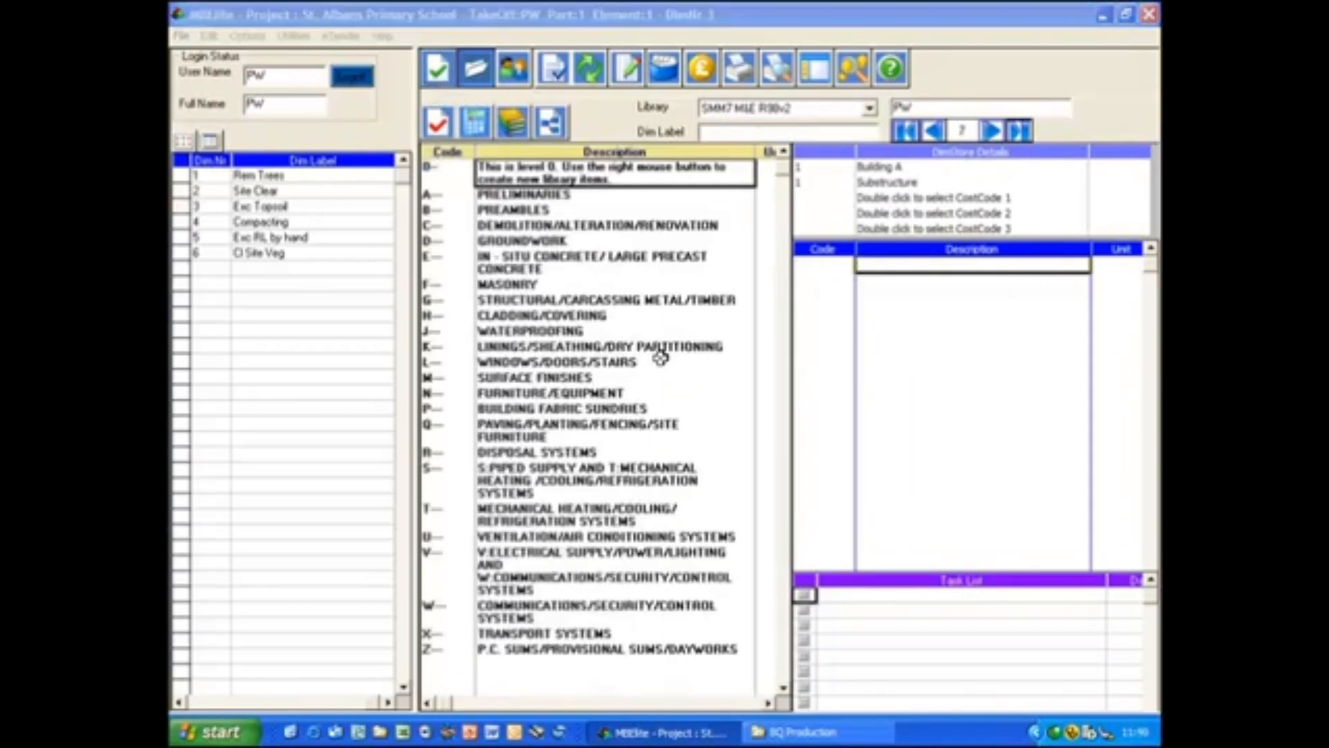